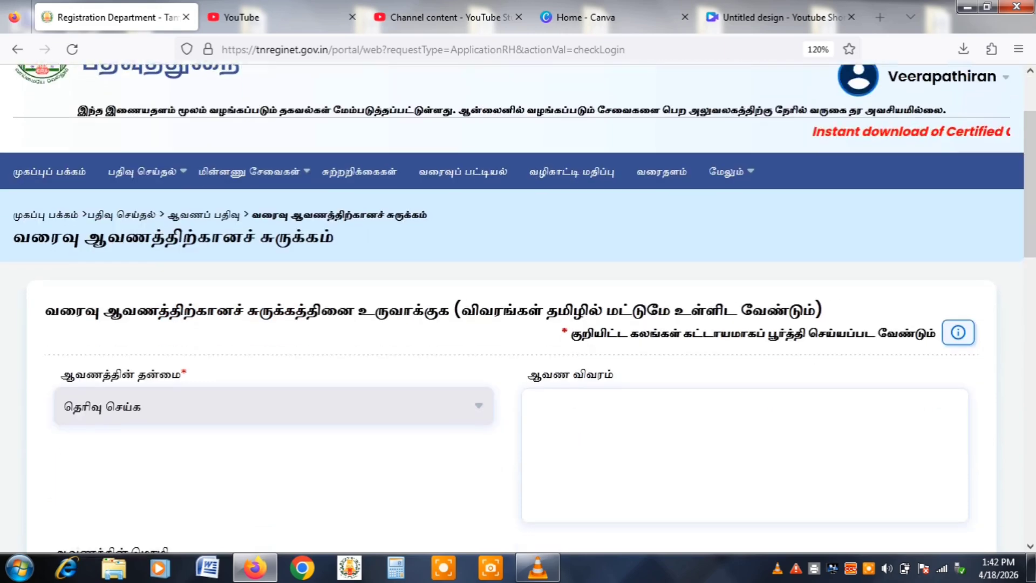
# Tick the option to link a previously registered document to this draft.
pyautogui.click(274, 123)
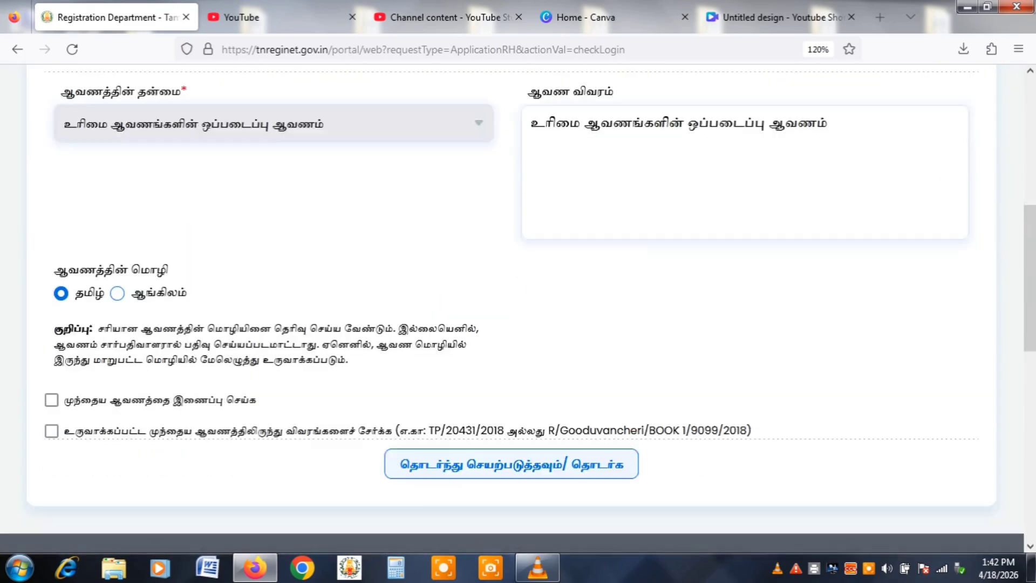
pyautogui.scroll(-2, 512, 308)
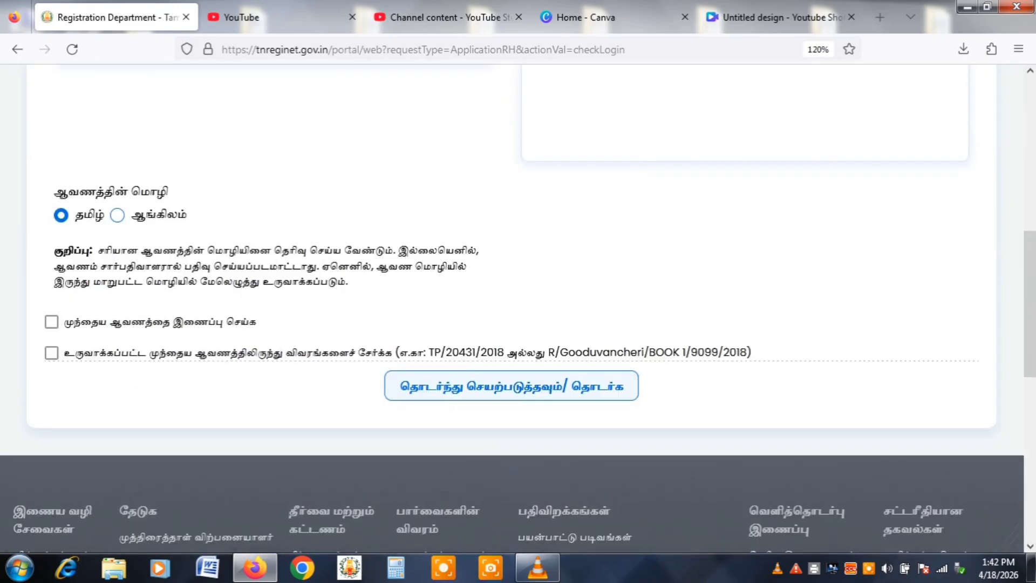
pyautogui.click(52, 304)
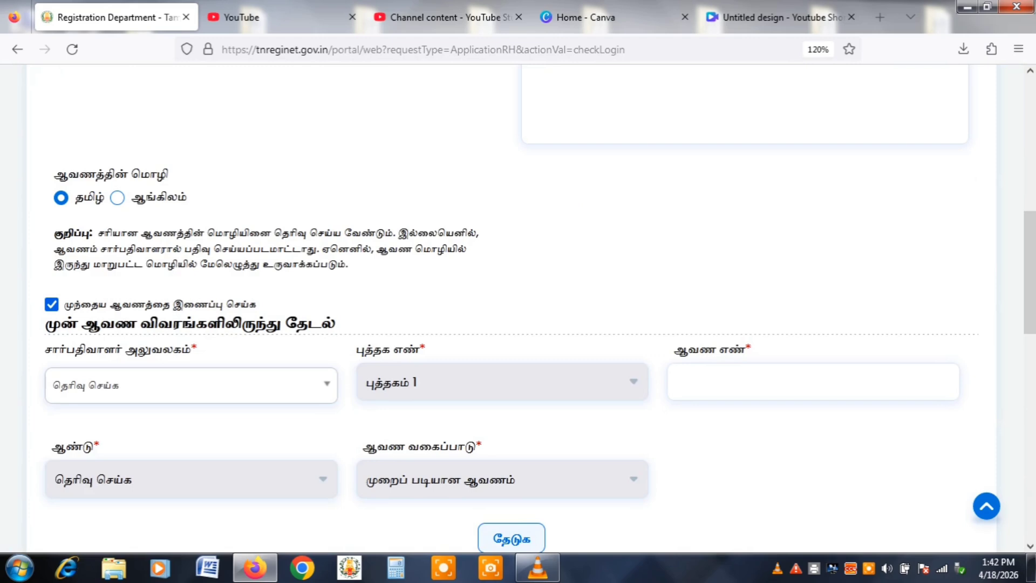
pyautogui.click(191, 386)
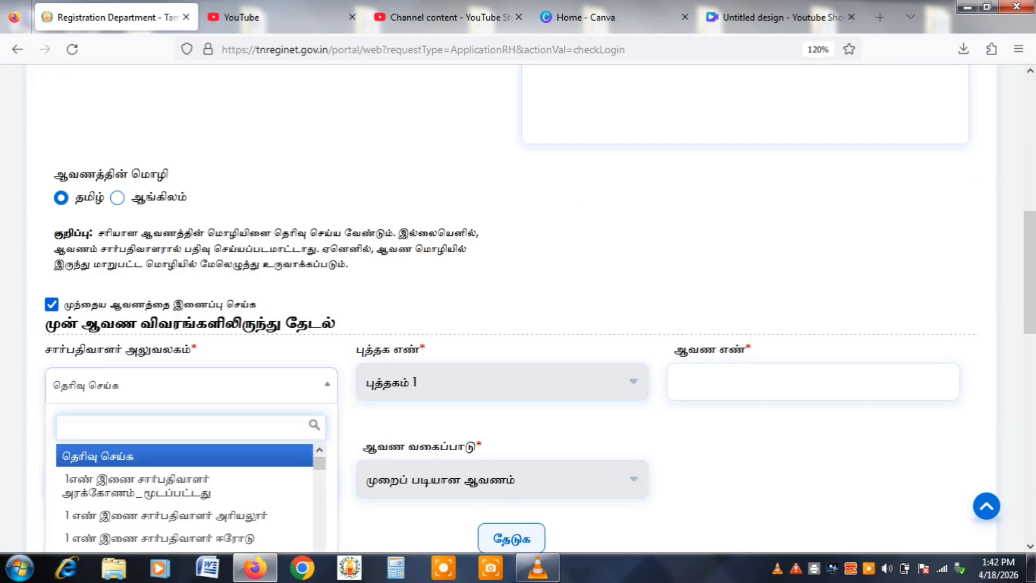
pyautogui.write('திரு')
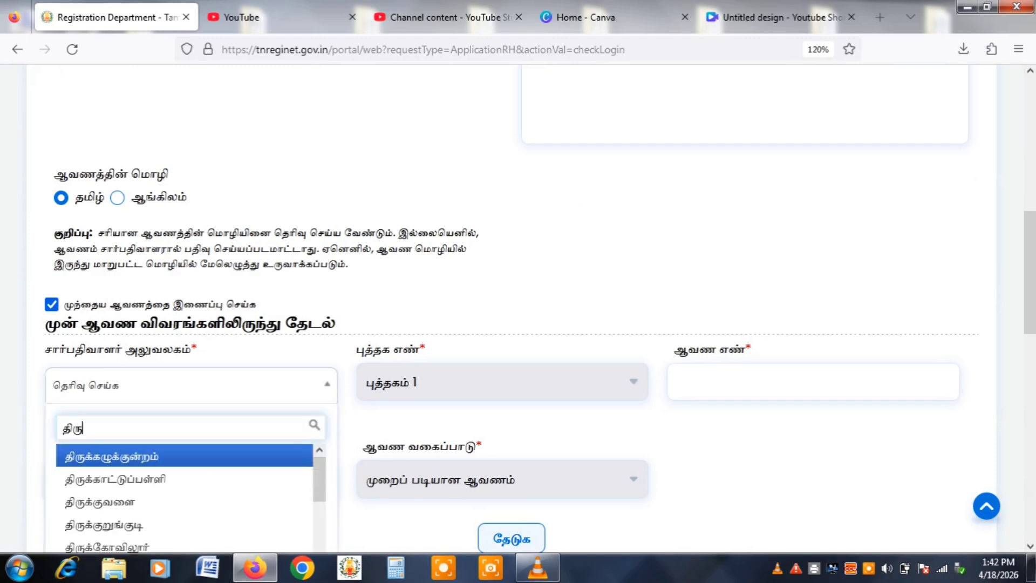
pyautogui.write('க்கோ')
pyautogui.press('Return')
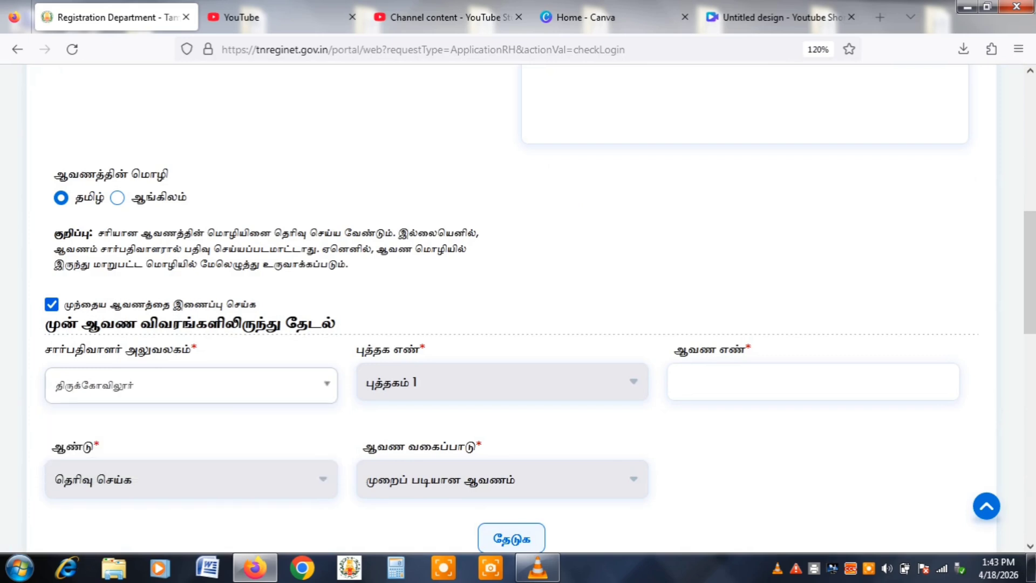
pyautogui.press('Tab')
pyautogui.press('Tab')
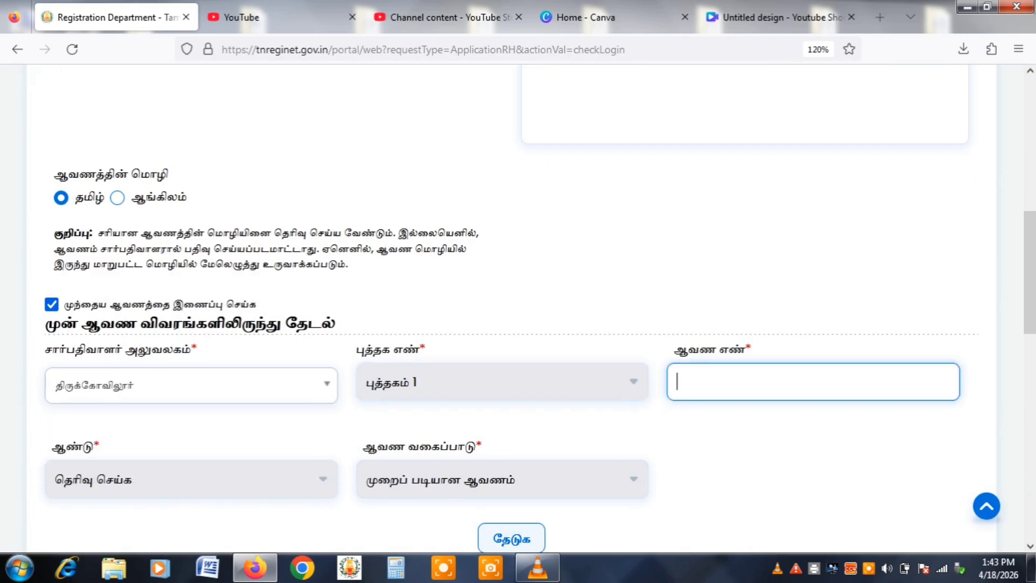
pyautogui.press('Tab')
pyautogui.write('2009')
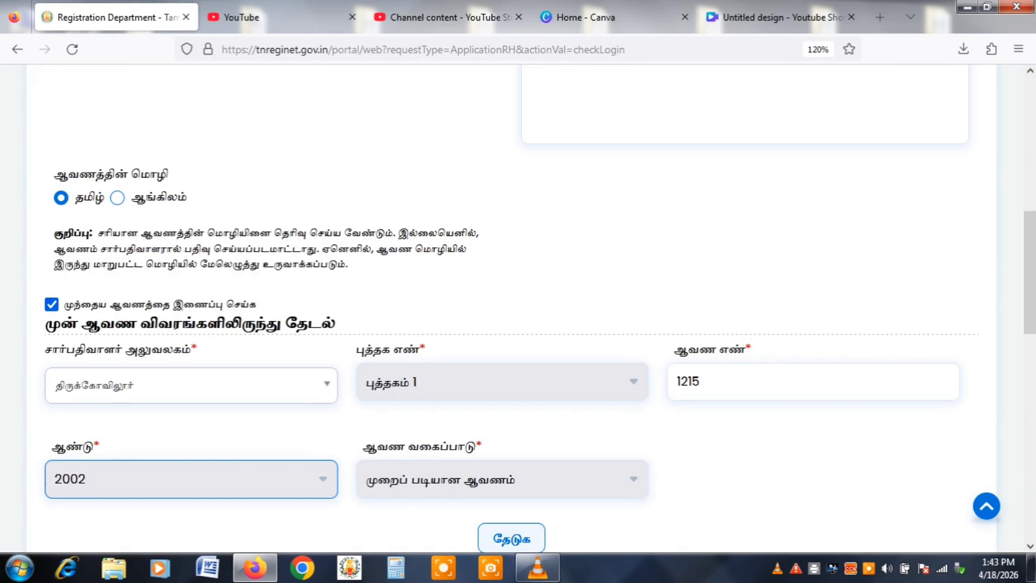
pyautogui.press('space')
pyautogui.write('2022')
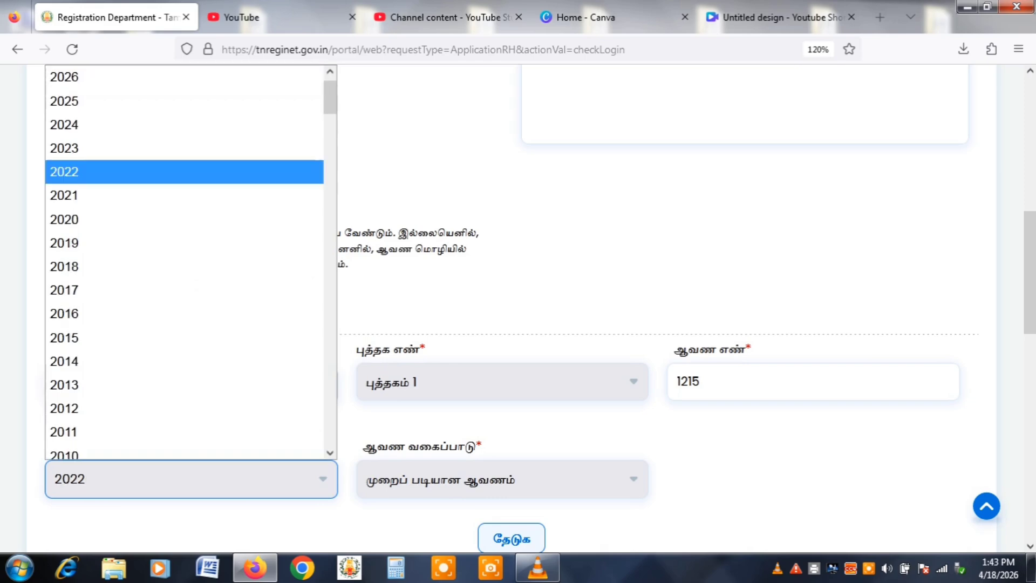
pyautogui.press('Return')
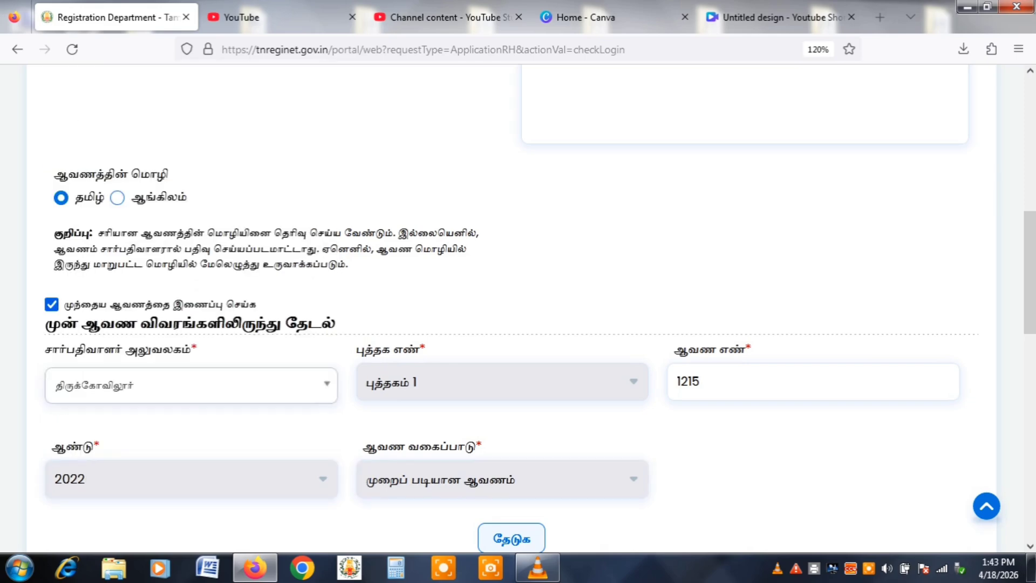
# Search, add the found 2022 document to the linked documents, and continue to the next stage.
pyautogui.scroll(-5, 512, 308)
pyautogui.click(511, 251)
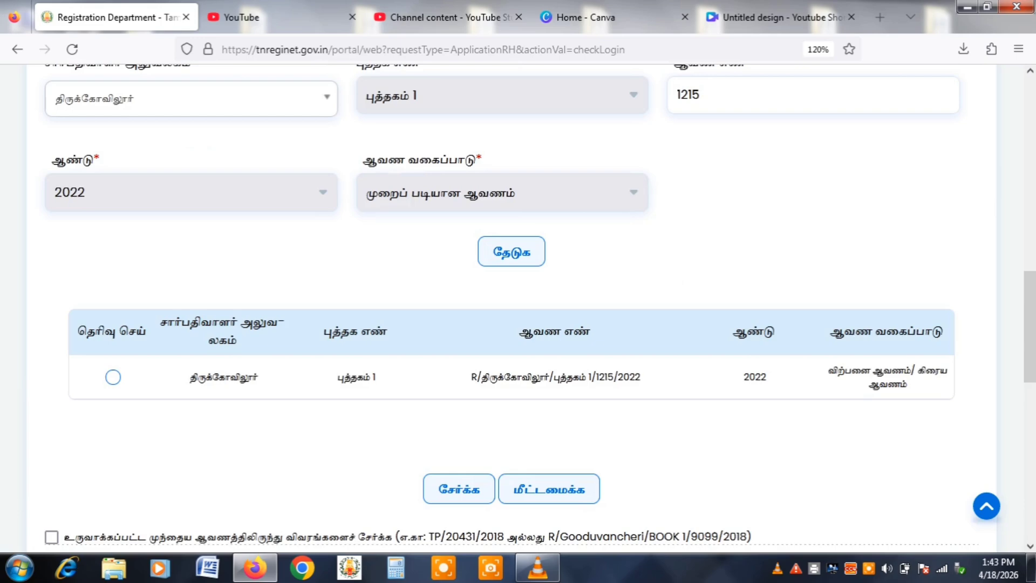
pyautogui.click(113, 377)
pyautogui.click(459, 489)
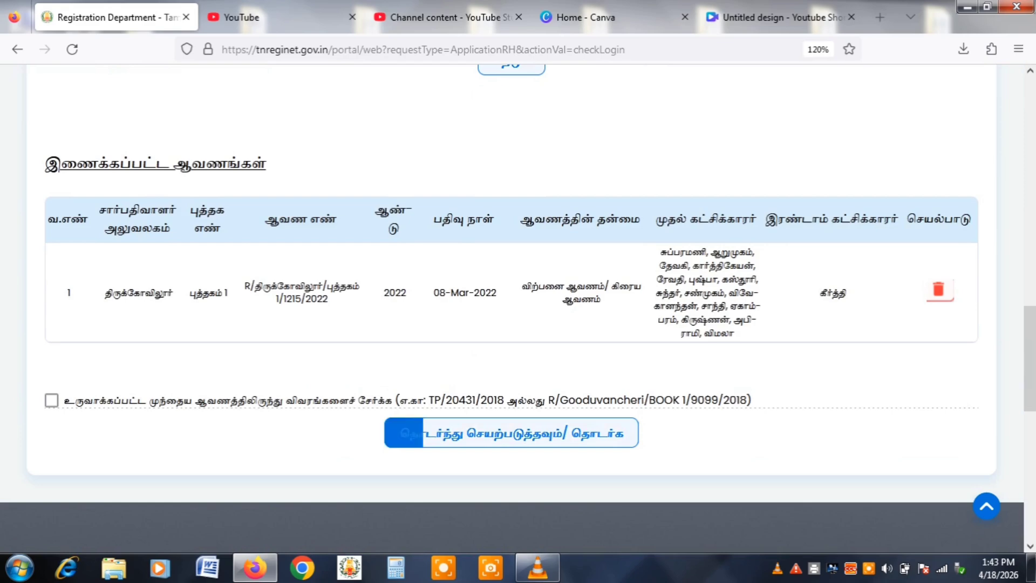
pyautogui.click(511, 433)
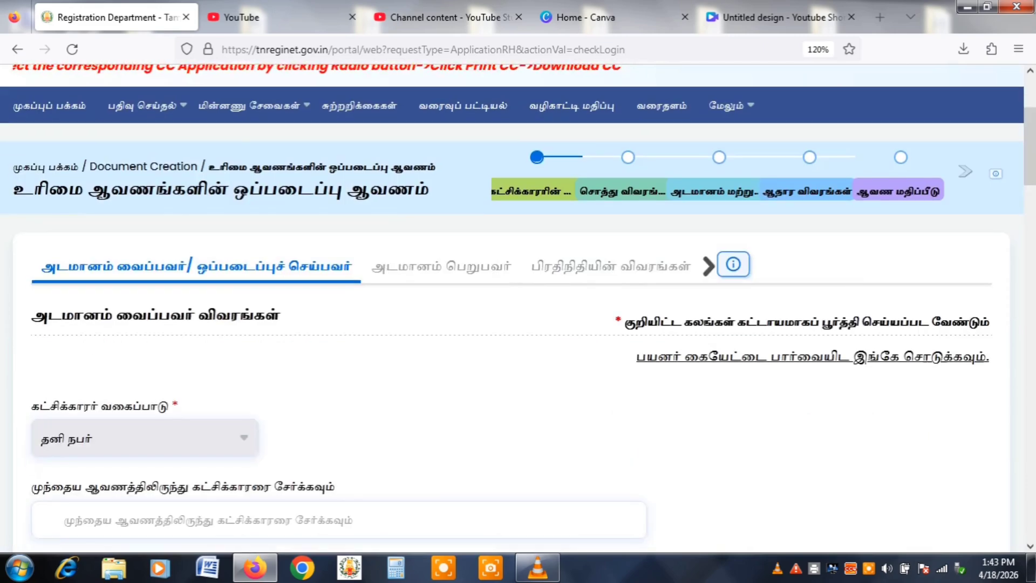
# Enter the mortgagor's salutation திரு, their name, relationship த/பெ and the father's name.
pyautogui.scroll(-7, 518, 302)
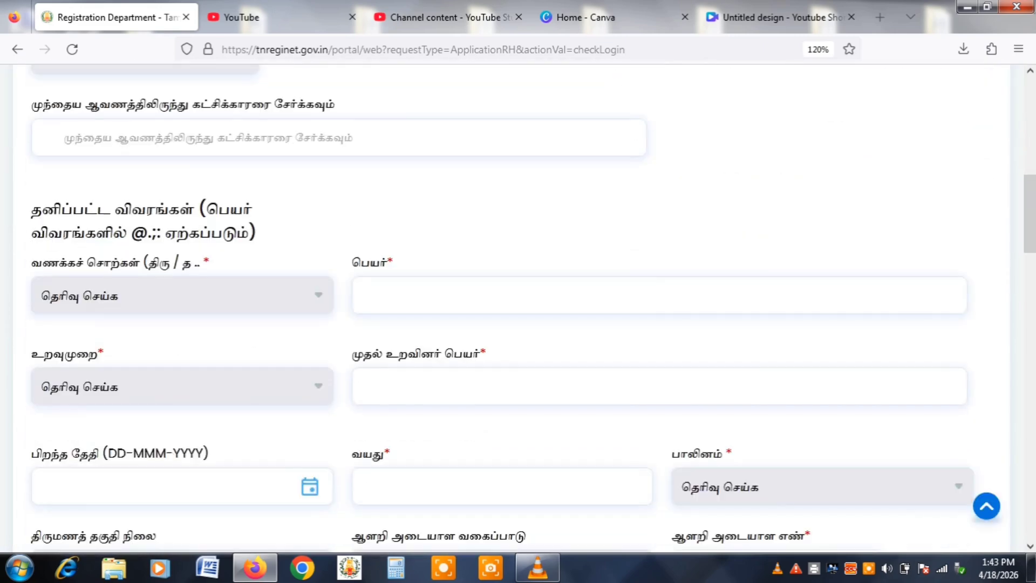
pyautogui.click(182, 295)
pyautogui.click(108, 379)
pyautogui.click(658, 295)
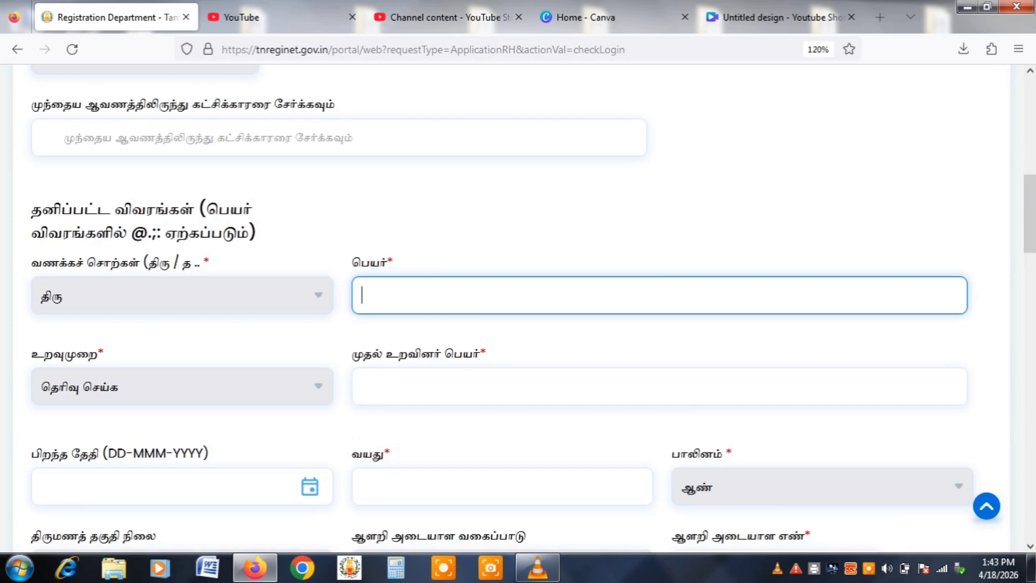
pyautogui.write('கீர்த்தி')
pyautogui.press('Tab')
pyautogui.press('Down')
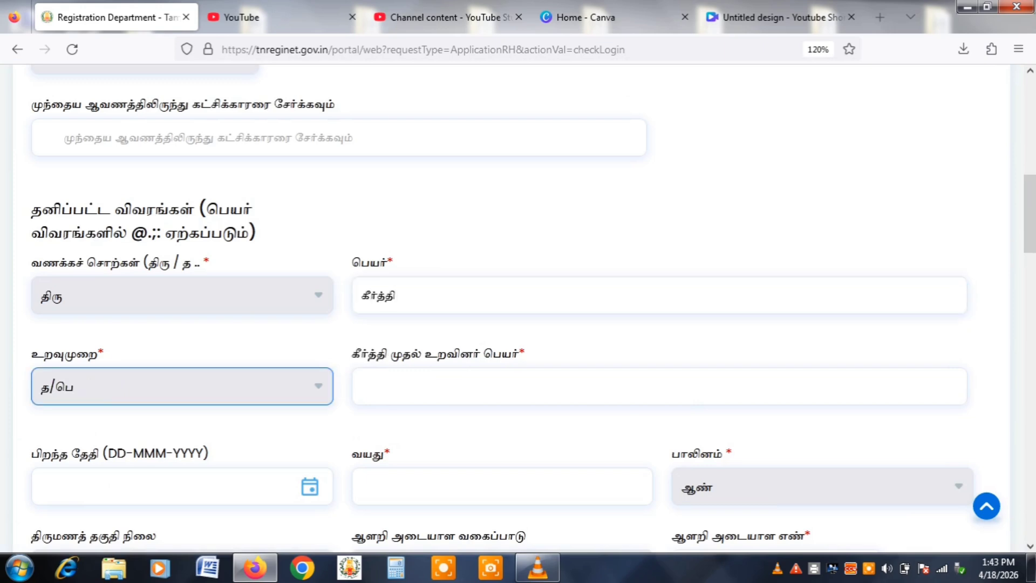
pyautogui.press('Tab')
pyautogui.write('ராம்')
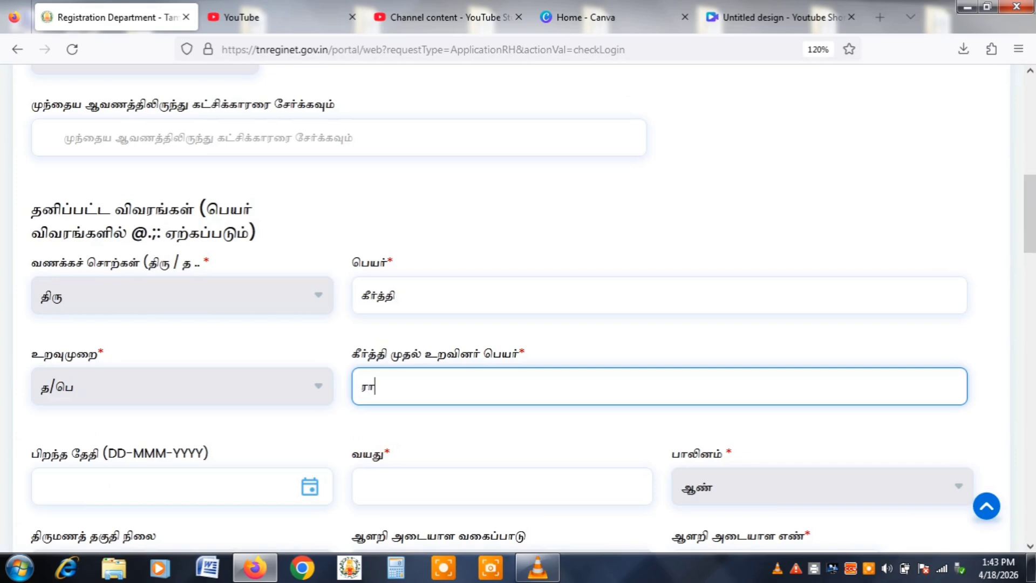
# Enter the mortgagor's age 50 and their Aadhaar number.
pyautogui.press('Tab')
pyautogui.press('Tab')
pyautogui.write('50')
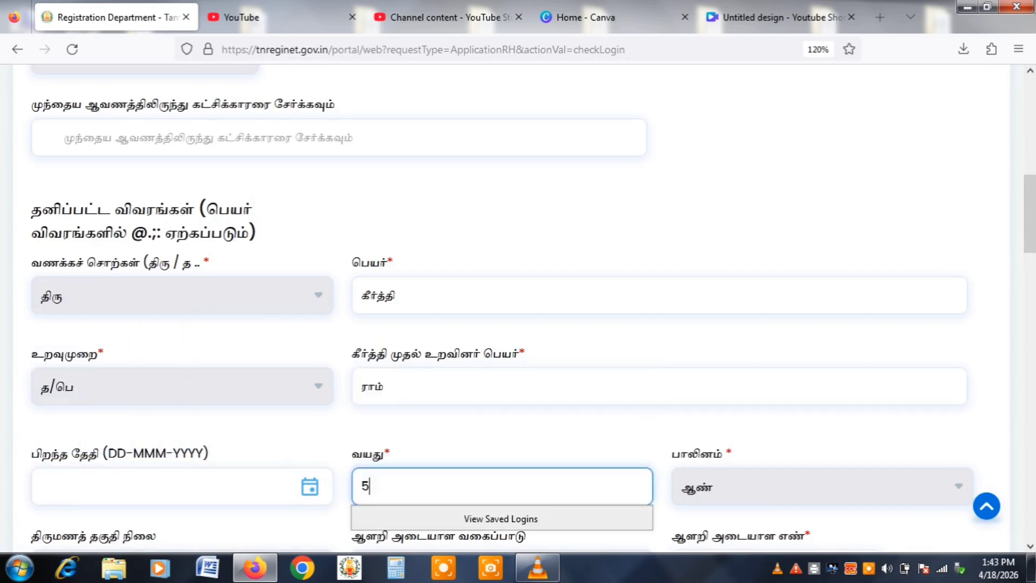
pyautogui.press('Tab')
pyautogui.press('Tab')
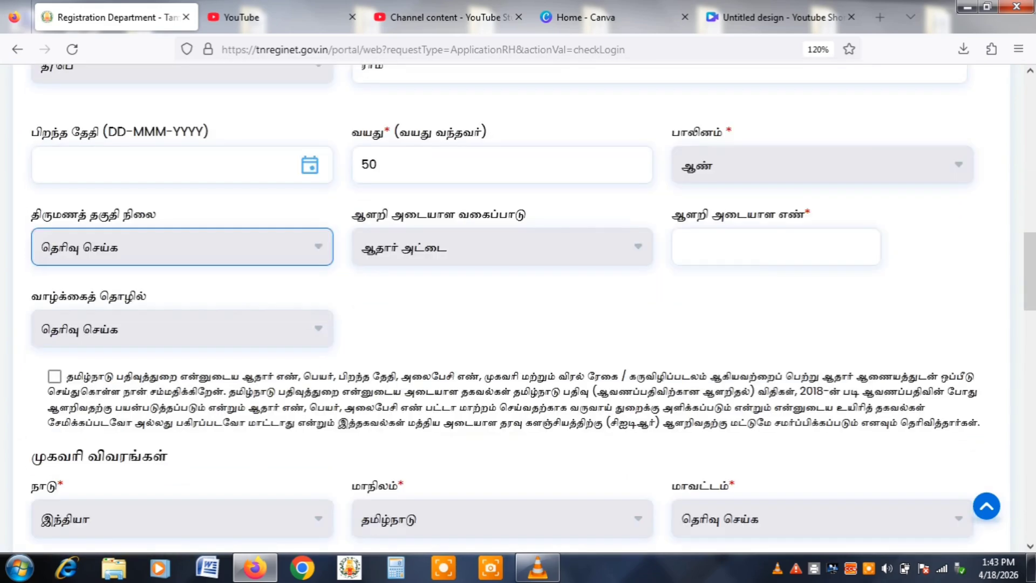
pyautogui.press('Tab')
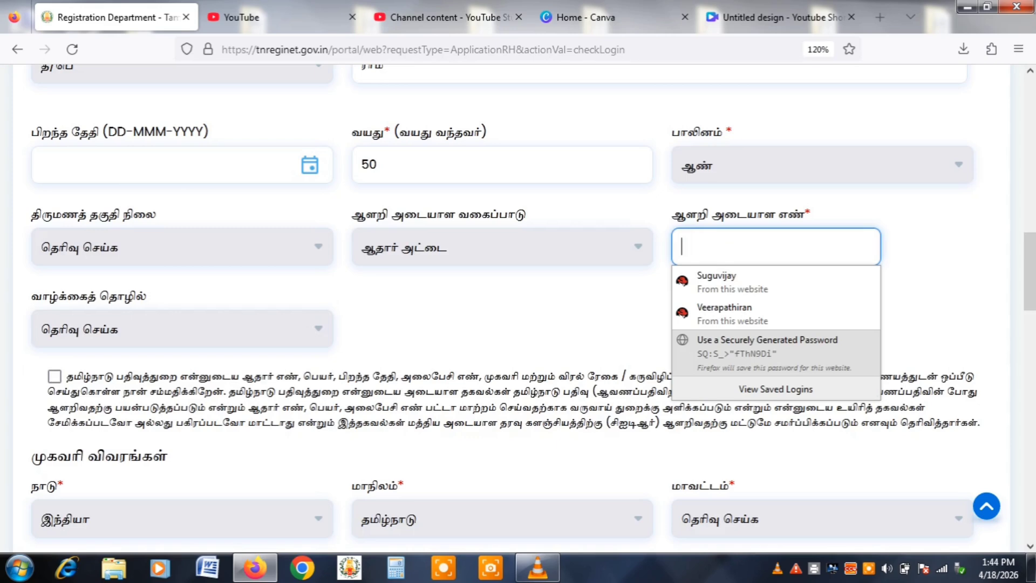
pyautogui.write('••••')
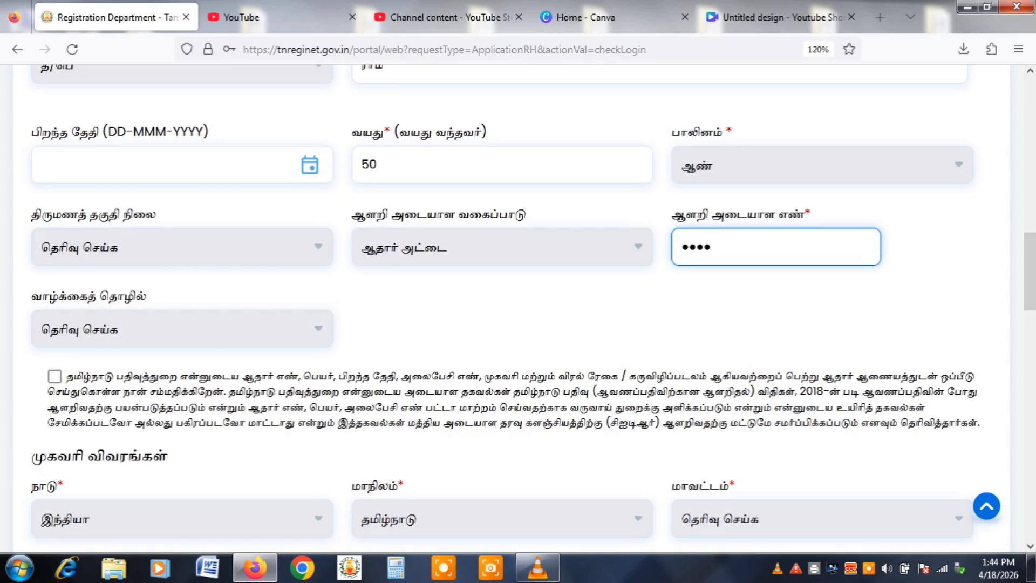
pyautogui.write('••••••••')
# Accept the Aadhaar consent, choose district அரியலூர், and enter the address and postal code 605757.
pyautogui.click(54, 377)
pyautogui.scroll(-6, 518, 307)
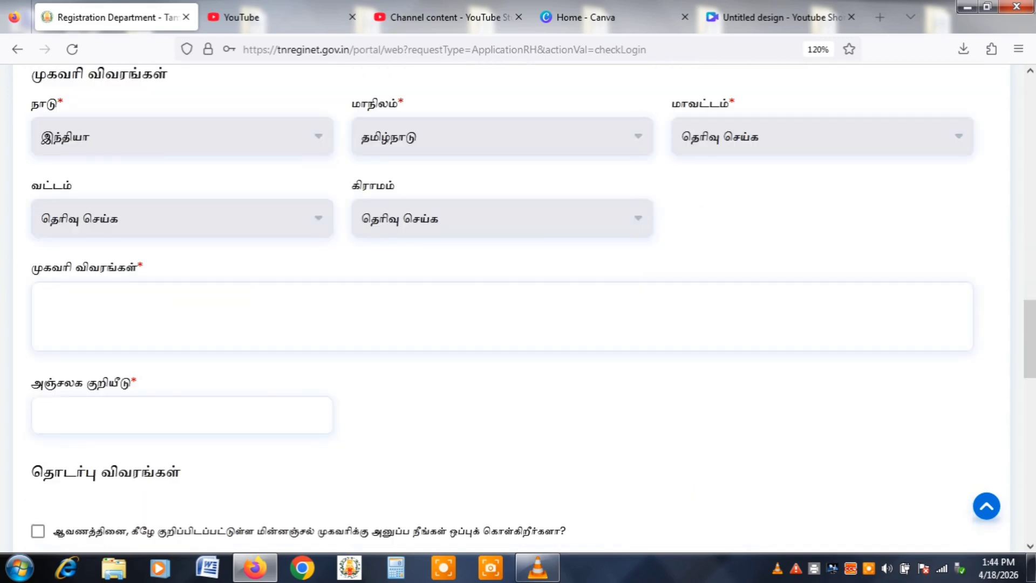
pyautogui.click(822, 136)
pyautogui.click(718, 195)
pyautogui.click(42, 301)
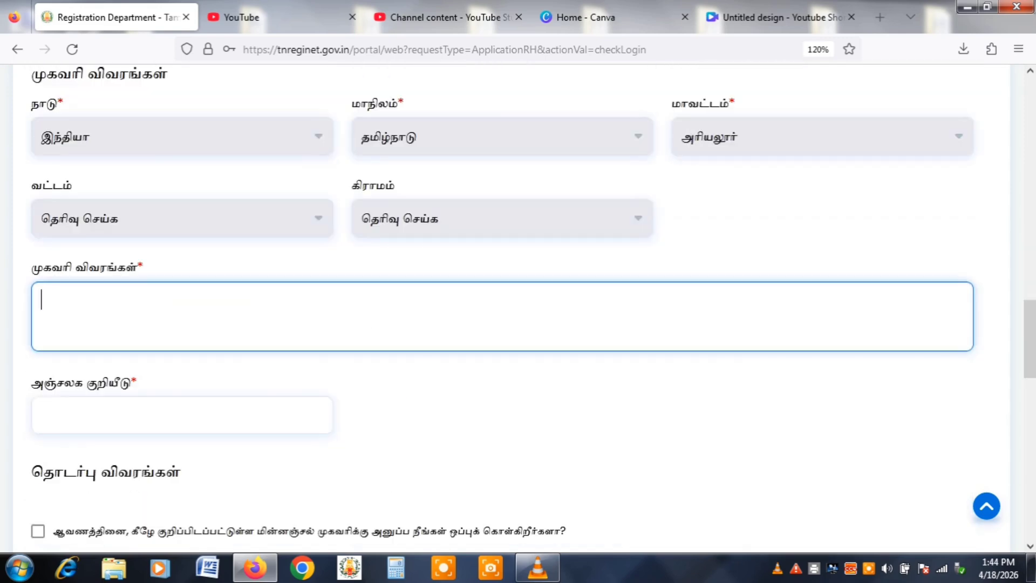
pyautogui.write('52')
pyautogui.click(181, 415)
pyautogui.write('605757')
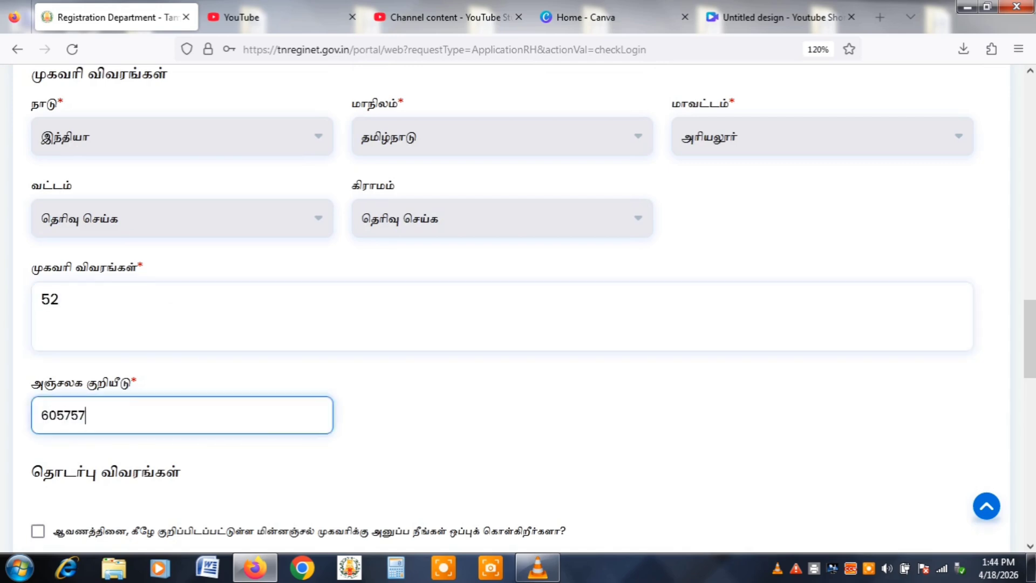
# Enter the mortgagor's mobile number and add them to the mortgagor table.
pyautogui.scroll(-5, 518, 307)
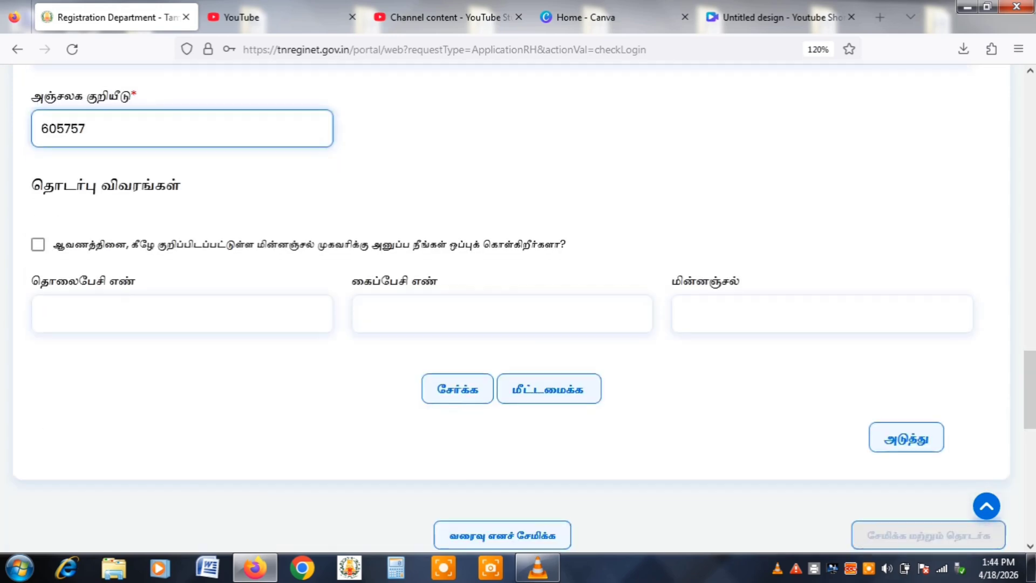
pyautogui.click(502, 313)
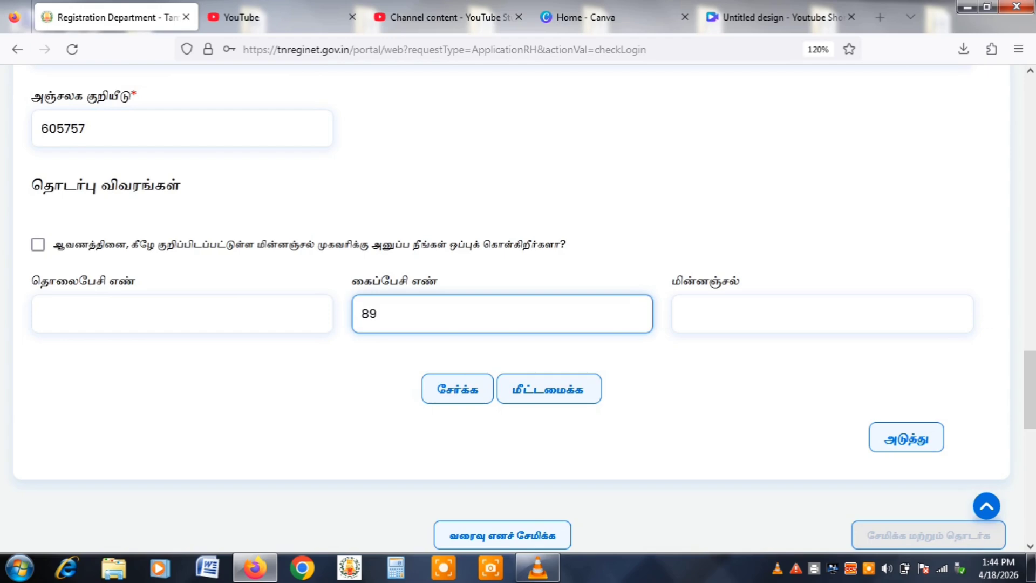
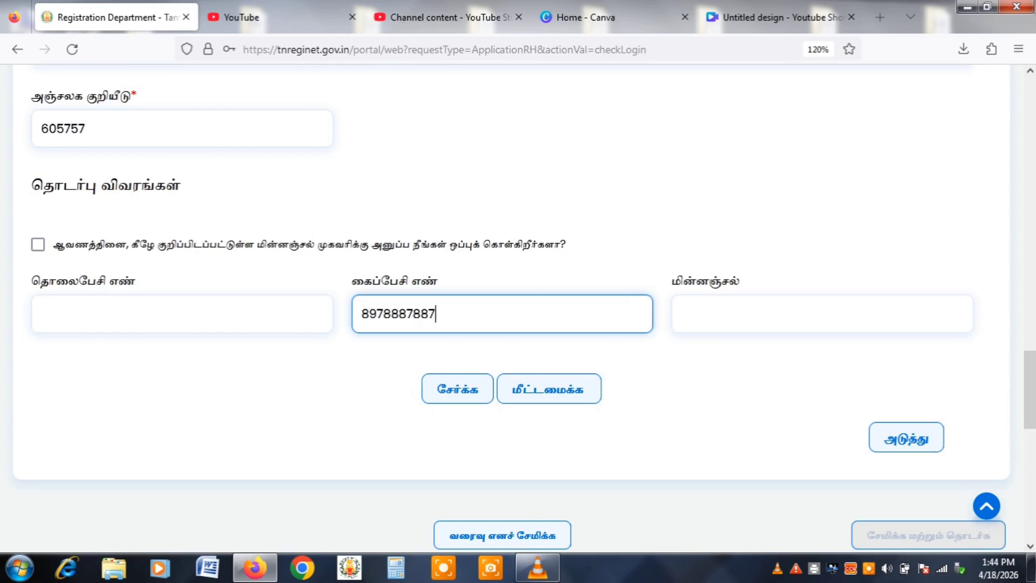
pyautogui.click(457, 389)
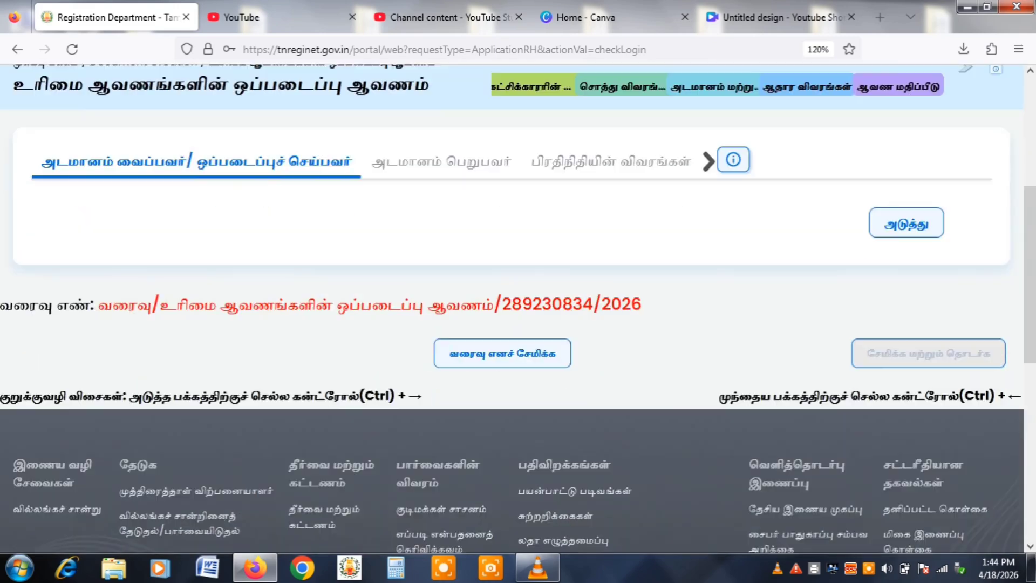
pyautogui.scroll(-10, 518, 307)
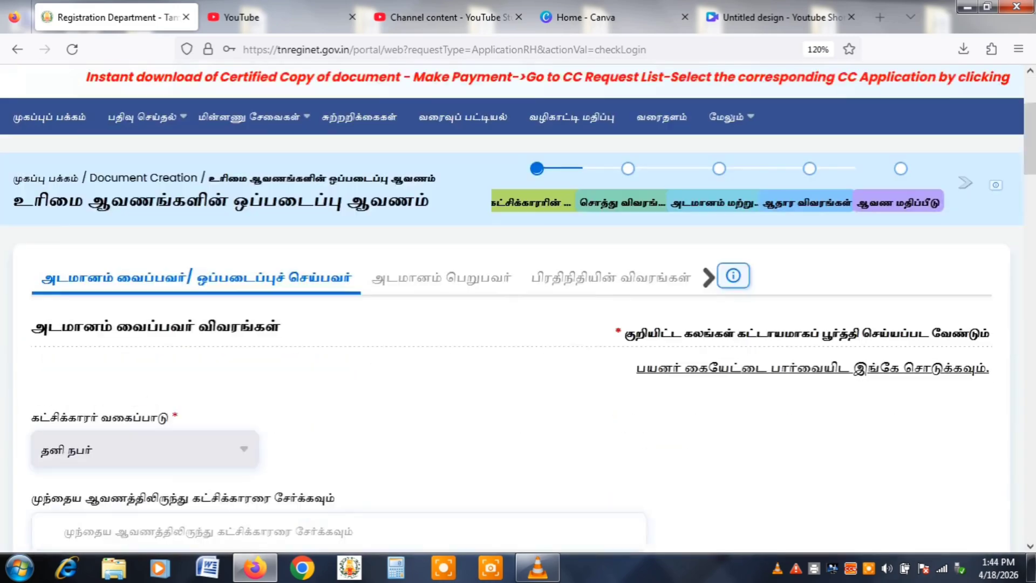
pyautogui.scroll(-15, 518, 307)
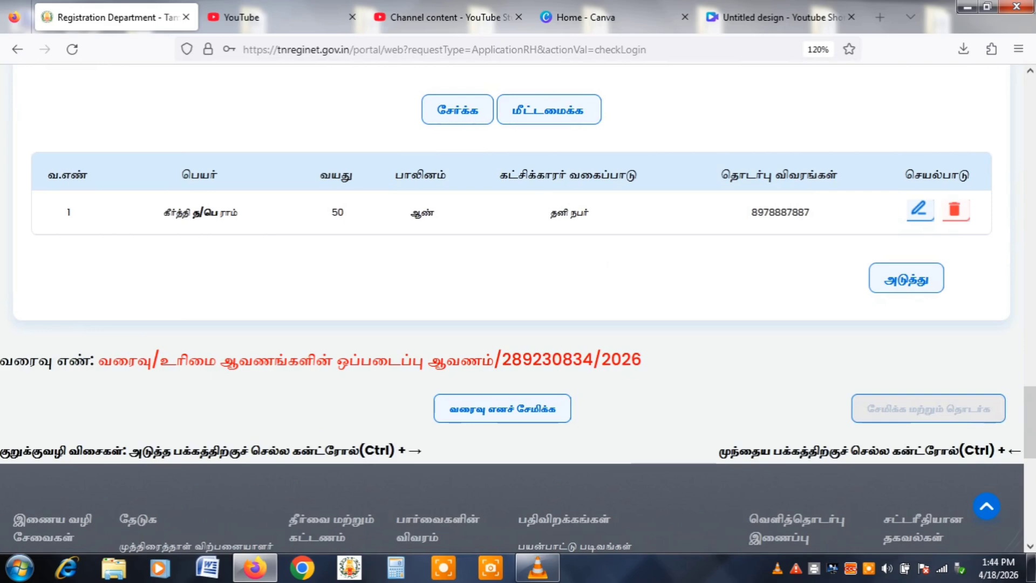
# On the mortgagee step, set the party type to organisation and name it ஸ்ரீராம் பைனான்ஸ்.
pyautogui.hotkey('ctrl', 'Right')
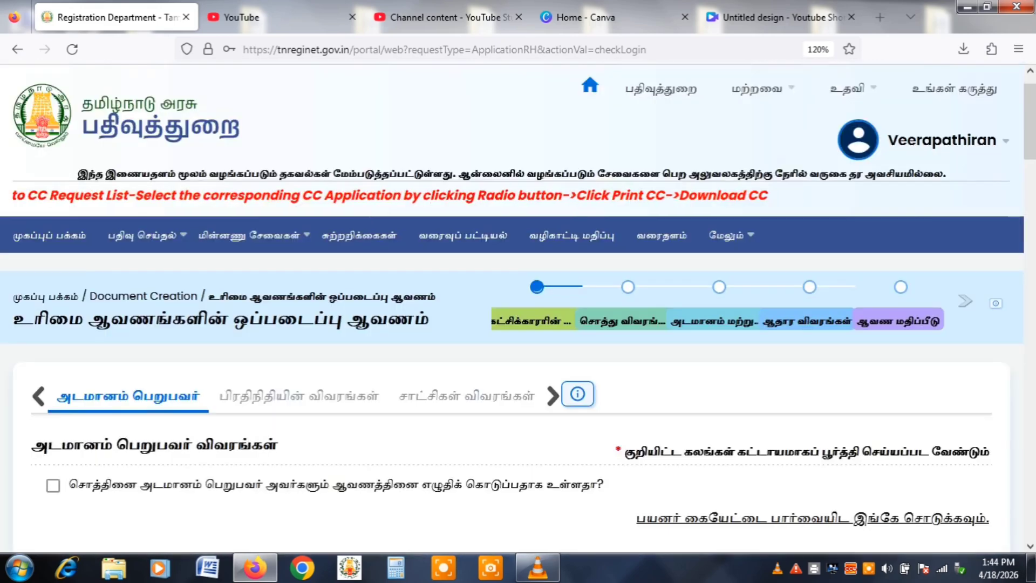
pyautogui.scroll(-5, 518, 307)
pyautogui.hotkey('alt', 'Down')
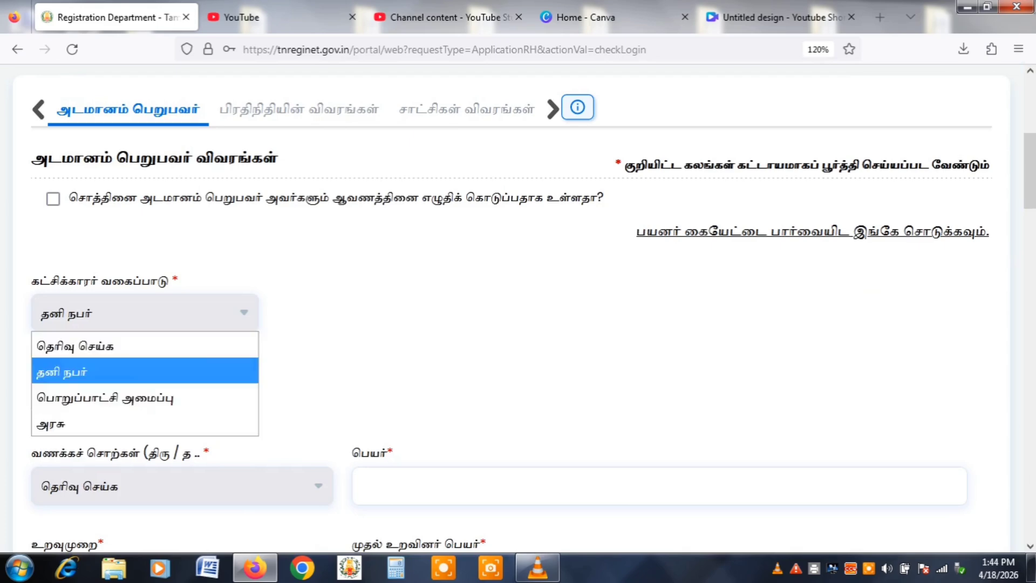
pyautogui.press('Down')
pyautogui.press('Return')
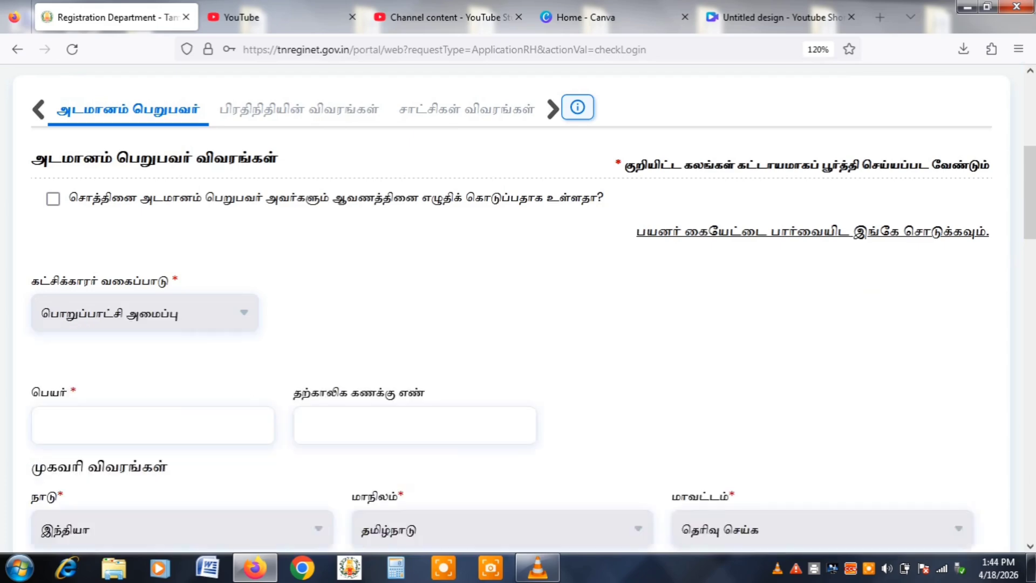
pyautogui.scroll(-3, 518, 308)
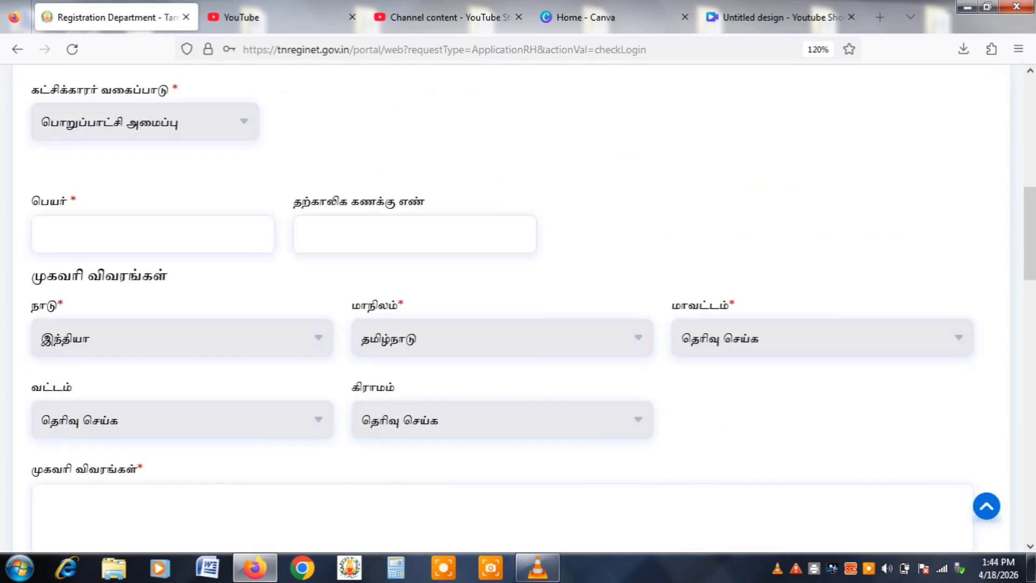
pyautogui.click(152, 234)
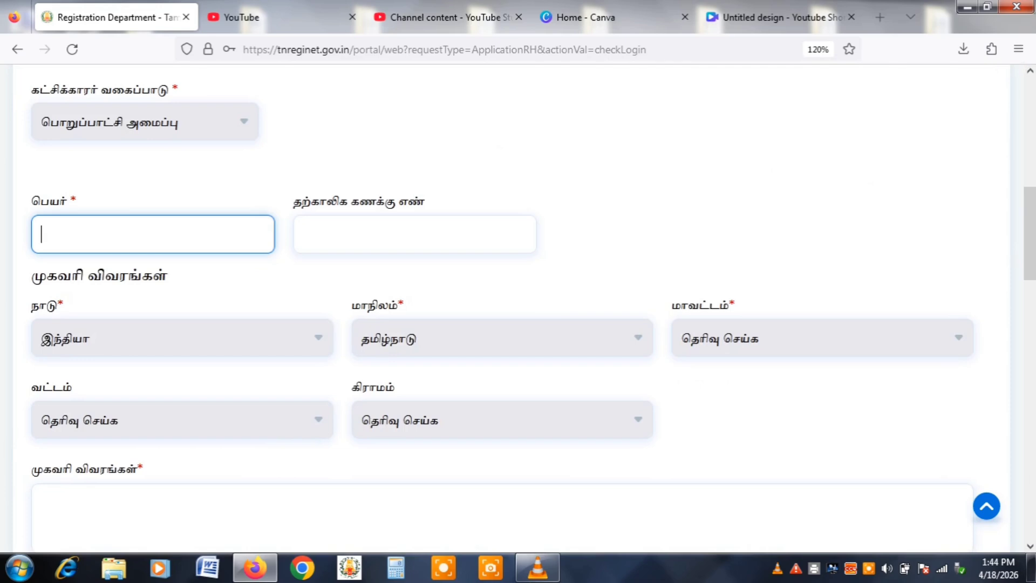
pyautogui.write('ம')
pyautogui.press('BackSpace')
pyautogui.press('BackSpace')
pyautogui.write('ஸ்ரீராம் மை')
pyautogui.press('BackSpace')
pyautogui.press('BackSpace')
pyautogui.write('பைனான்ஸ்')
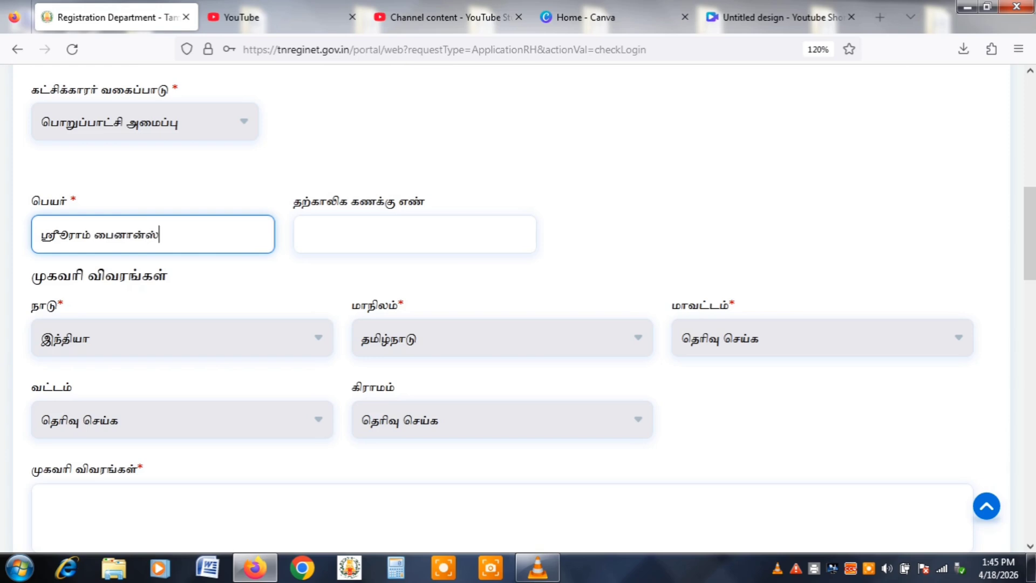
# Set district கடலூர், the address and postal code 605757, then add the mortgagee.
pyautogui.click(822, 338)
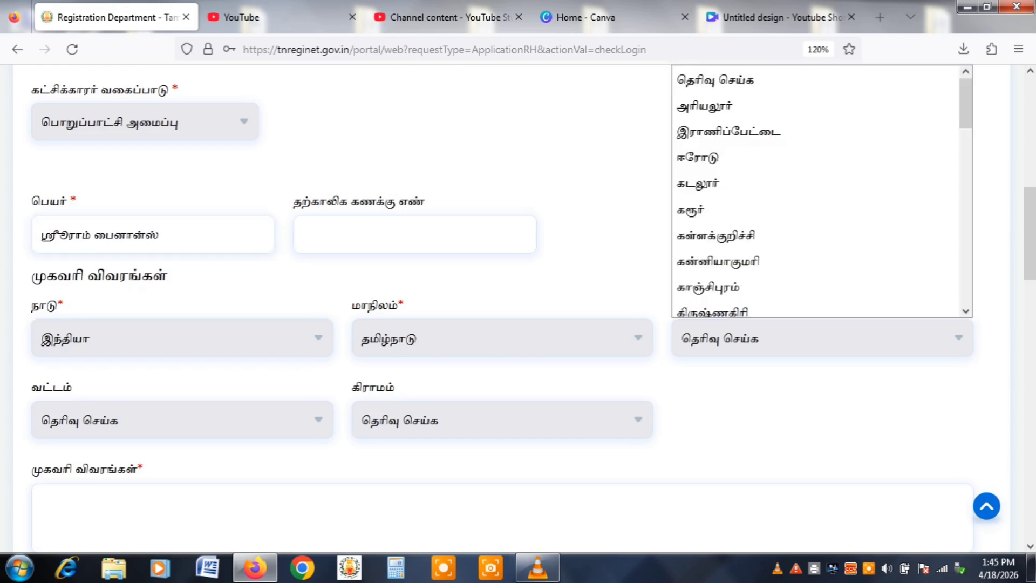
pyautogui.click(698, 176)
pyautogui.scroll(-5, 518, 308)
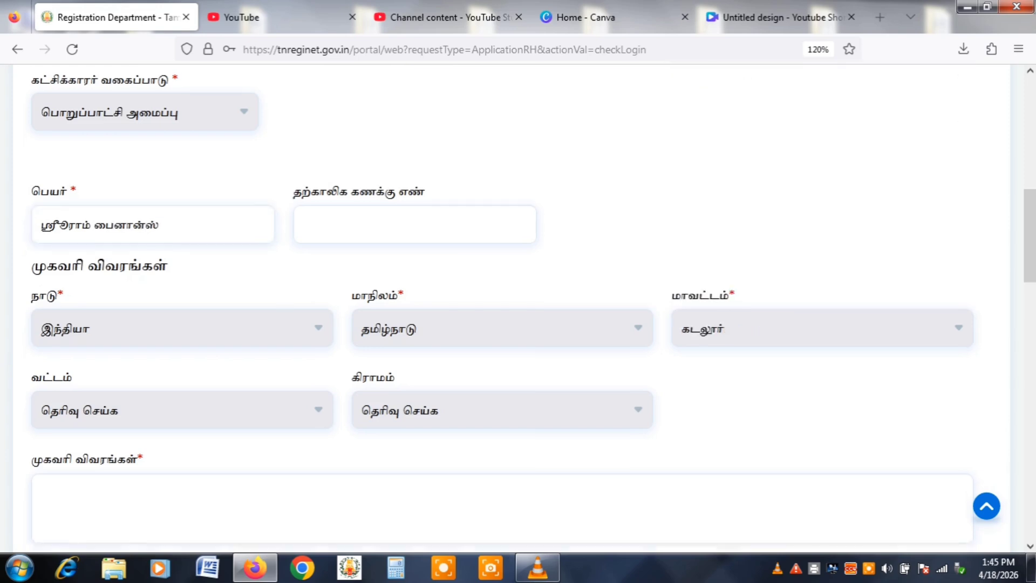
pyautogui.click(502, 231)
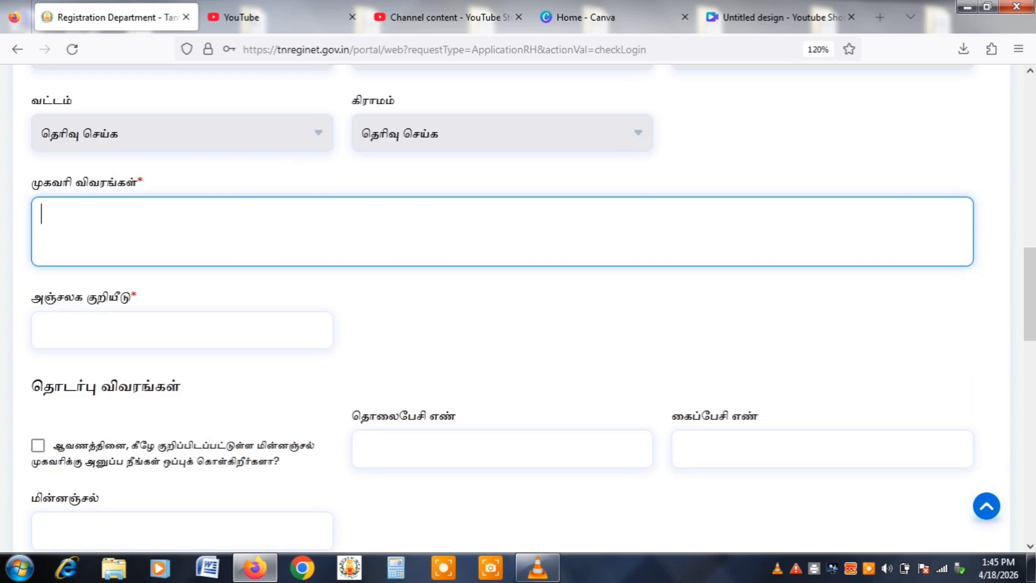
pyautogui.write('கிழக்கு தெரு')
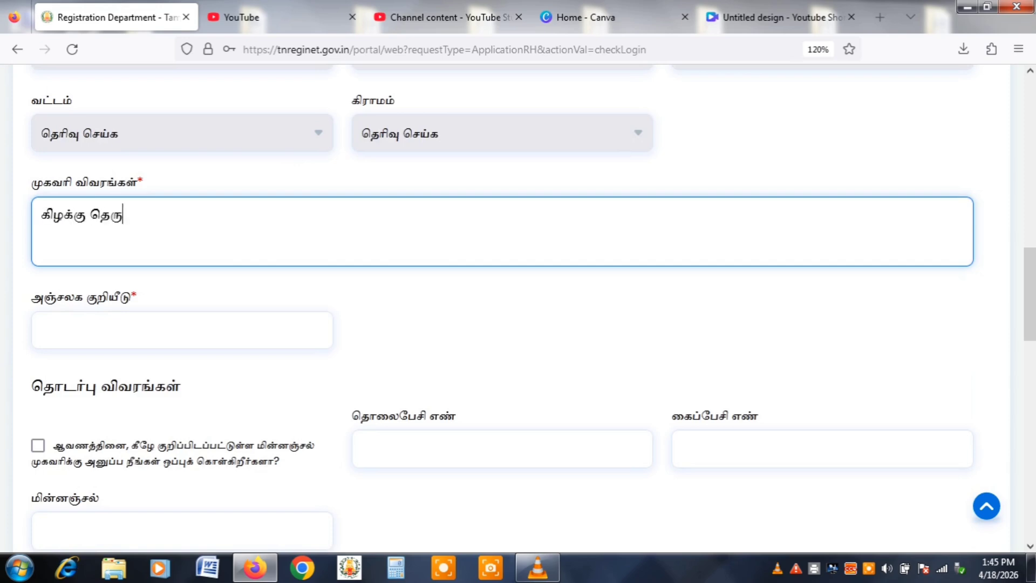
pyautogui.click(42, 329)
pyautogui.write('605757')
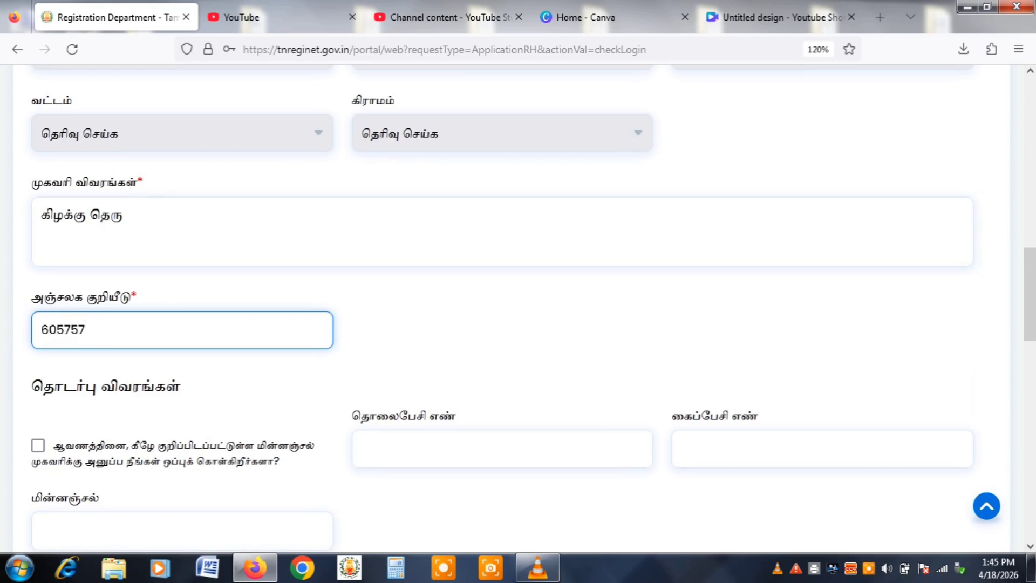
pyautogui.scroll(-3, 518, 307)
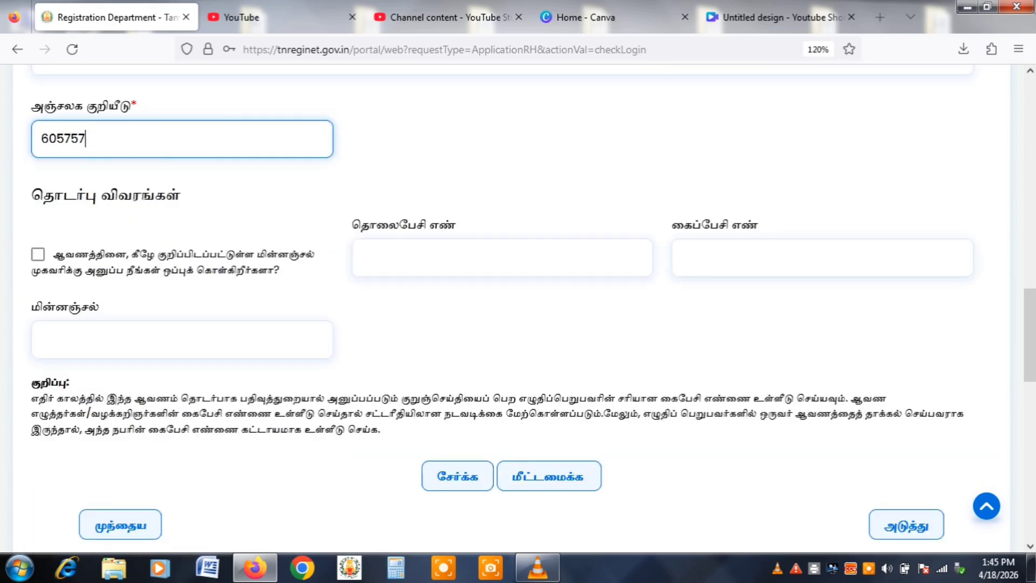
pyautogui.click(458, 475)
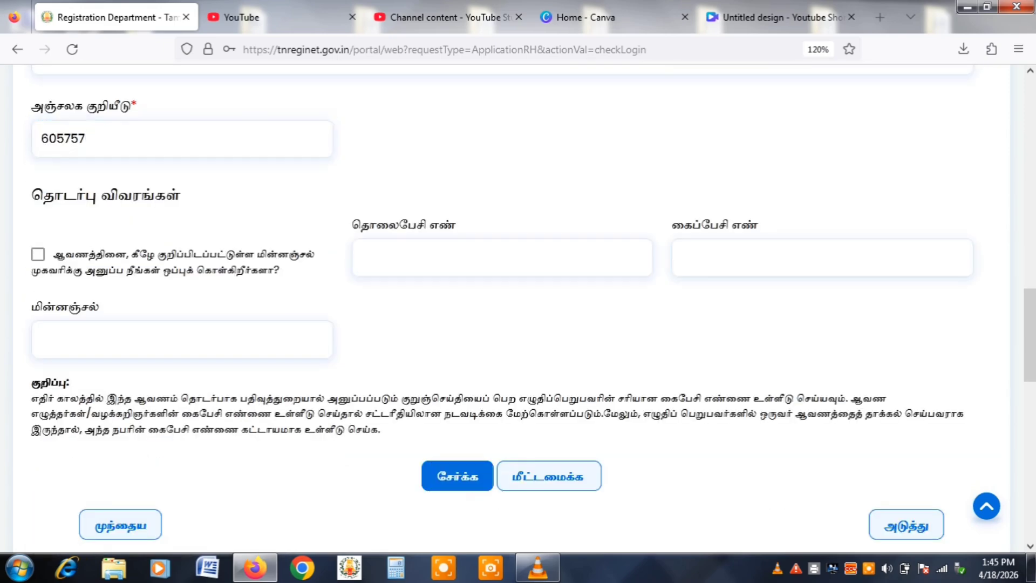
pyautogui.scroll(-5, 518, 308)
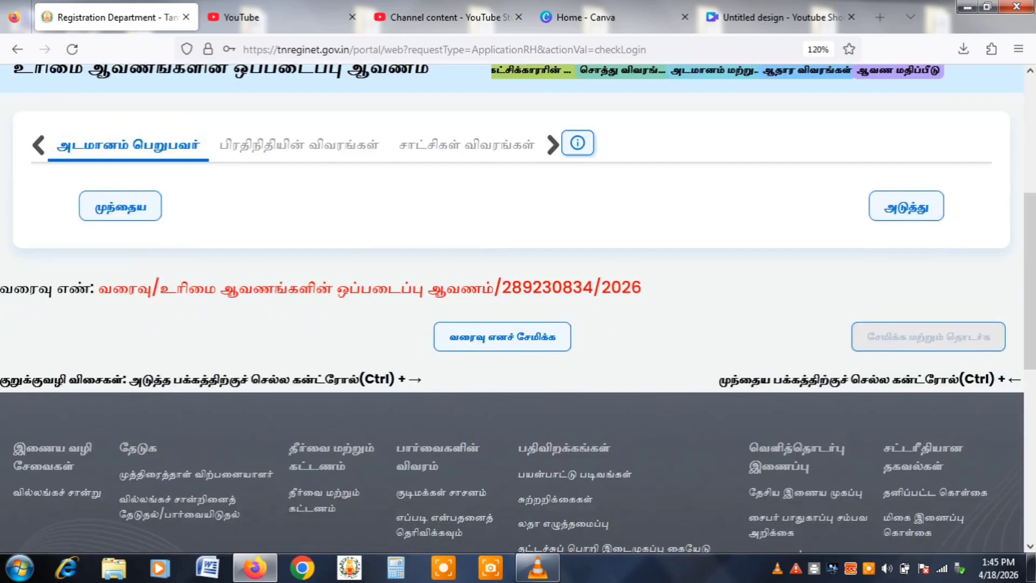
pyautogui.scroll(-11, 518, 307)
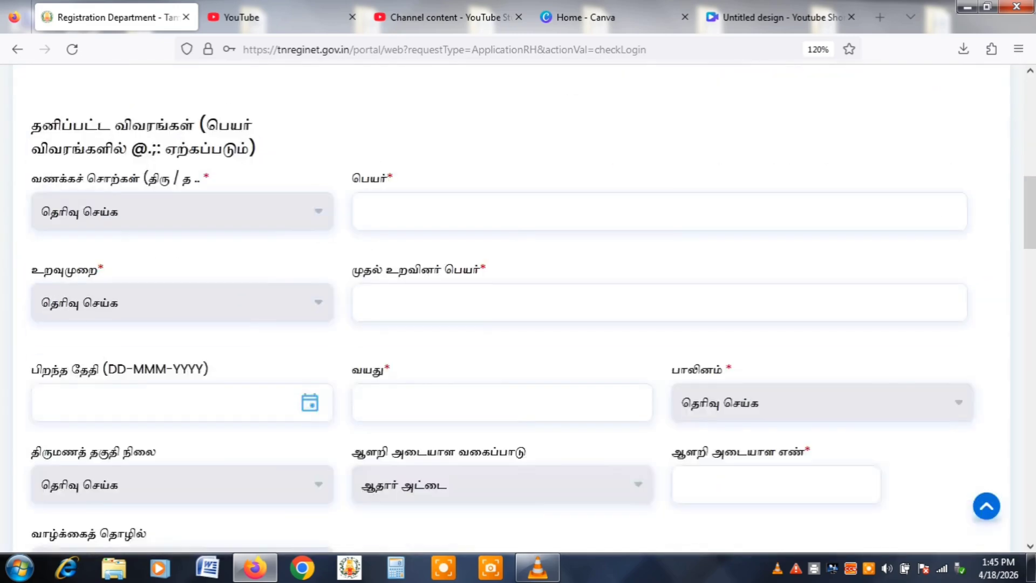
pyautogui.scroll(-5, 518, 308)
pyautogui.scroll(-5, 518, 308)
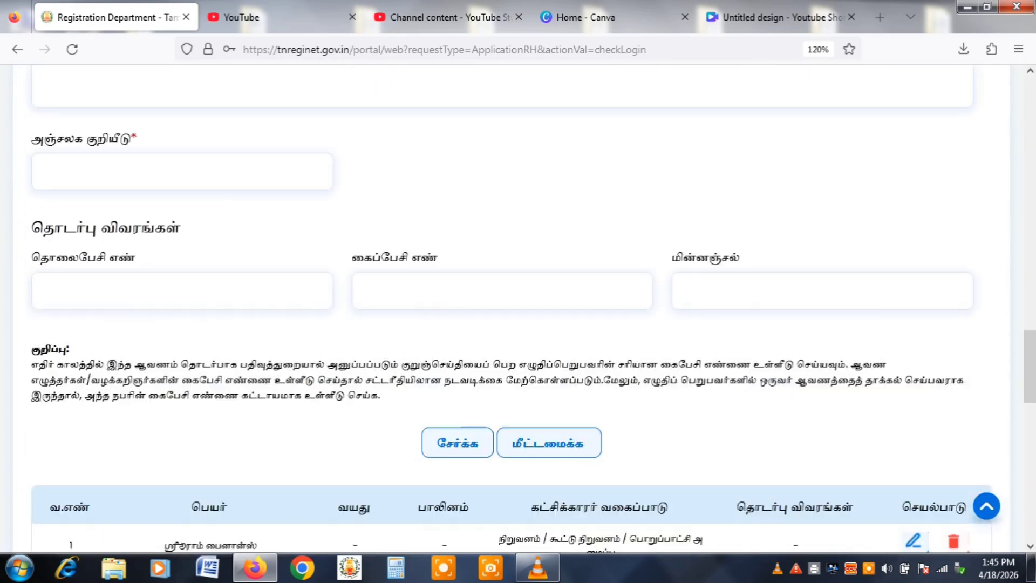
pyautogui.scroll(-5, 518, 308)
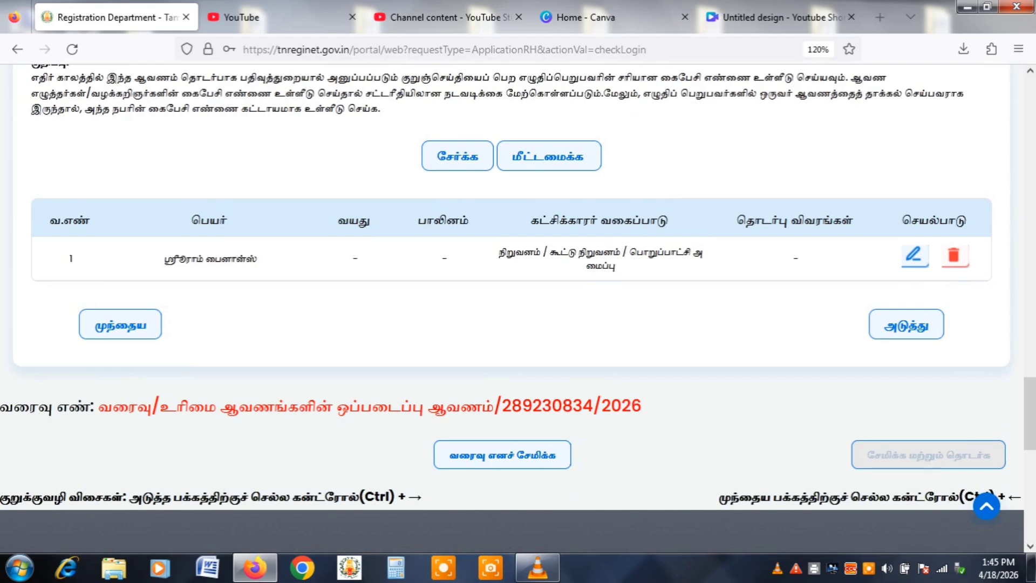
# Move past the representative step to the witness details section.
pyautogui.click(907, 324)
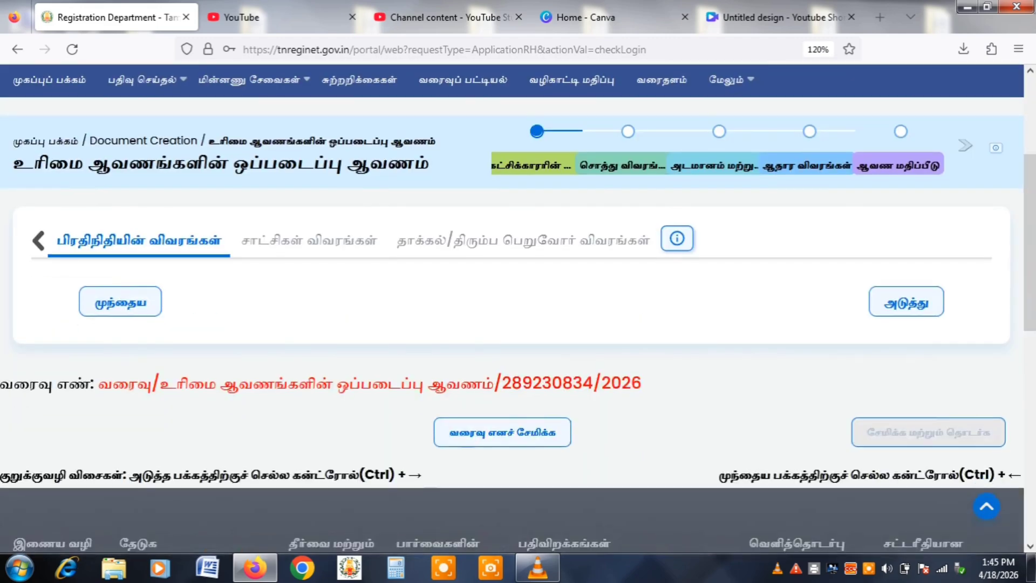
pyautogui.scroll(-1, 518, 307)
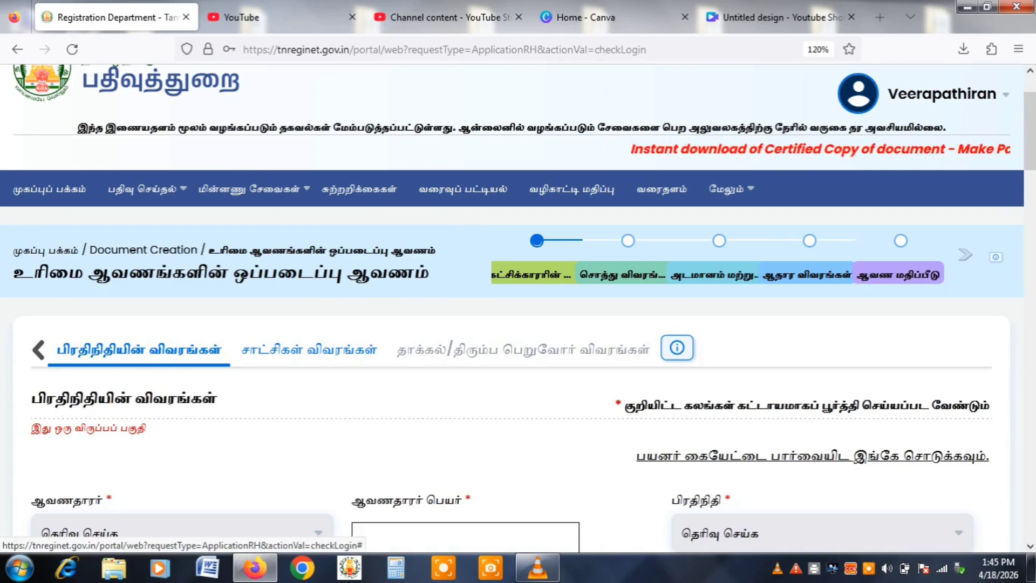
pyautogui.click(309, 350)
pyautogui.scroll(-4, 518, 310)
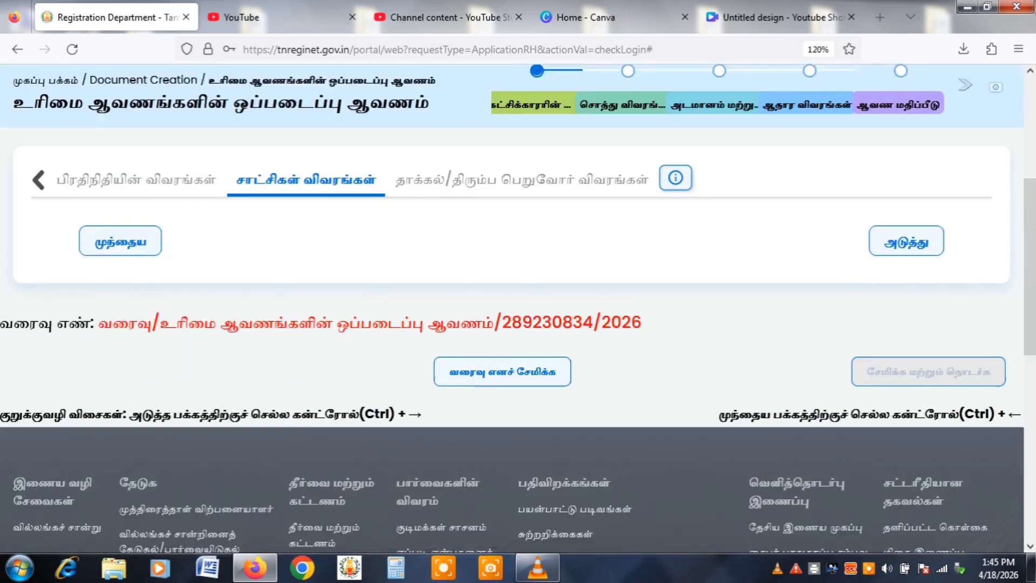
pyautogui.scroll(-3, 518, 310)
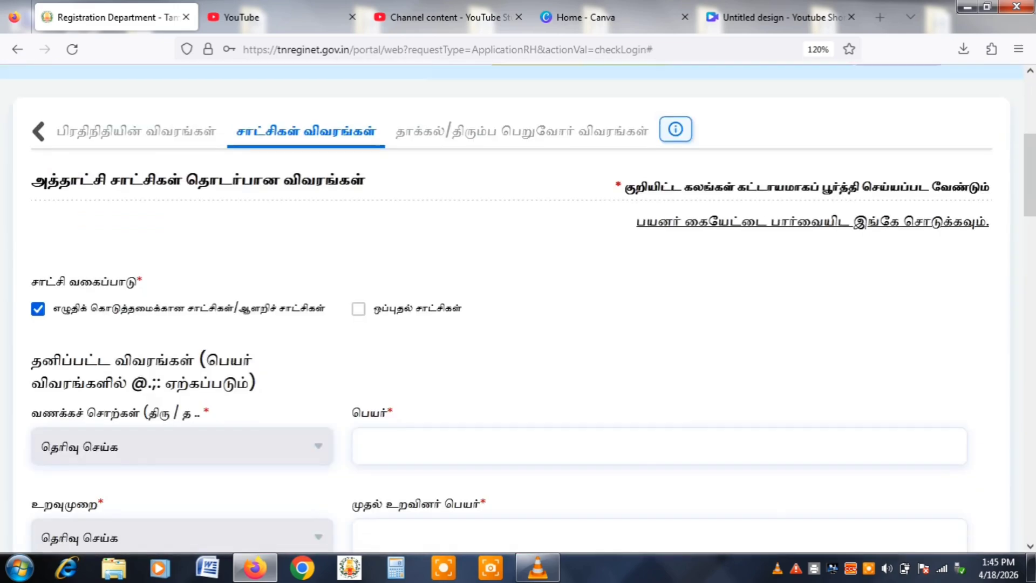
# Enter the first witness's salutation திரு, name, relationship த/பெ, relative's name and age 40.
pyautogui.click(182, 269)
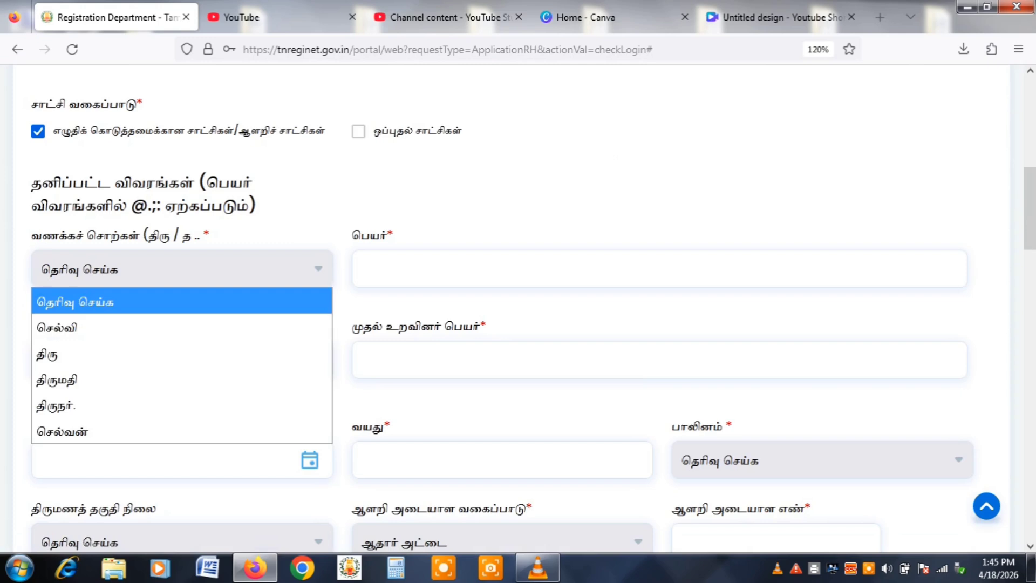
pyautogui.press('Down')
pyautogui.press('Down')
pyautogui.press('Return')
pyautogui.press('Tab')
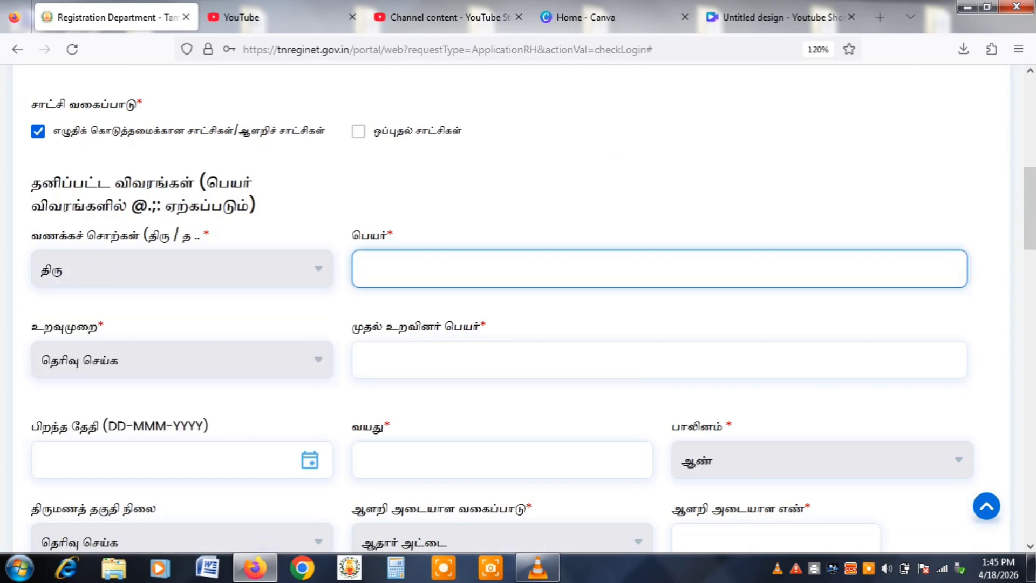
pyautogui.write('குமார்')
pyautogui.press('Tab')
pyautogui.press('Down')
pyautogui.press('Tab')
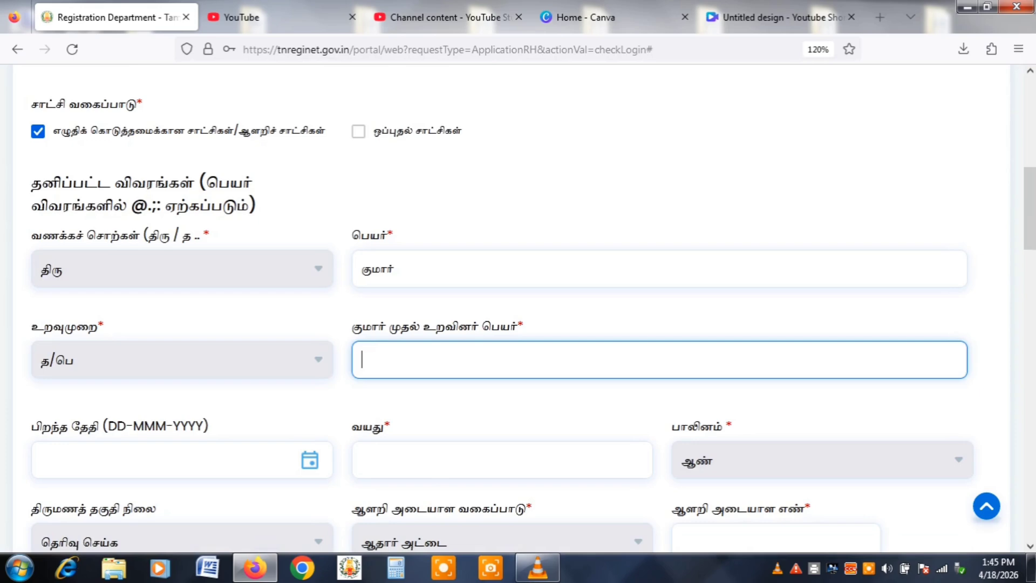
pyautogui.write('சாம')
pyautogui.press('Tab')
pyautogui.press('Tab')
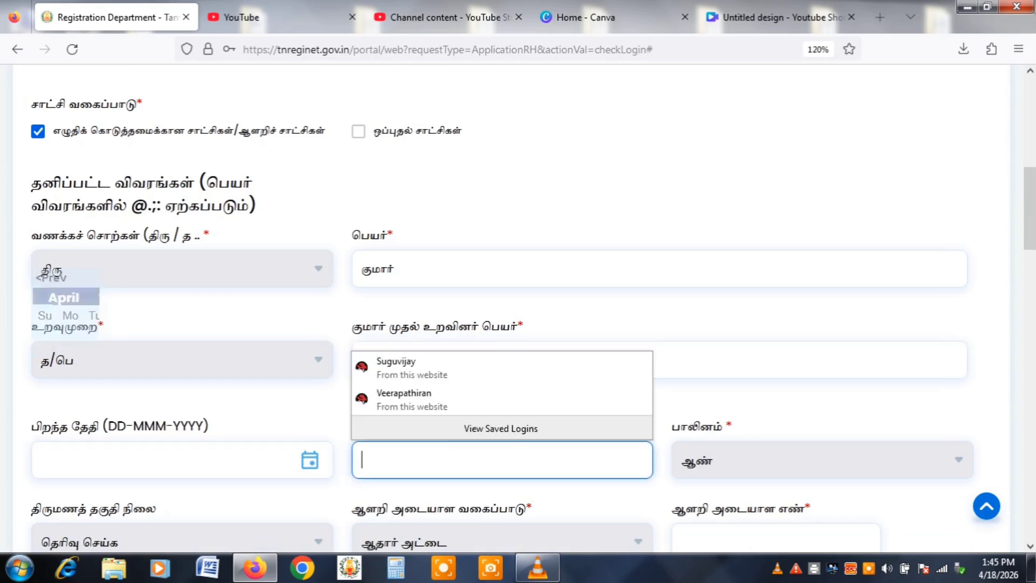
pyautogui.write('40')
# Enter the witness's Aadhaar number and accept the consent declaration.
pyautogui.press('Tab')
pyautogui.press('Tab')
pyautogui.press('Tab')
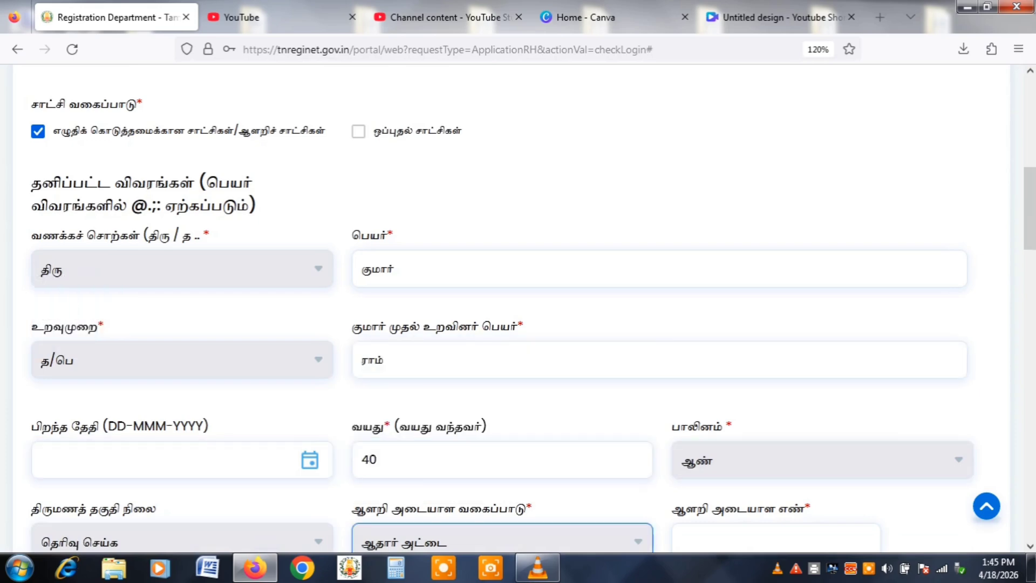
pyautogui.press('Tab')
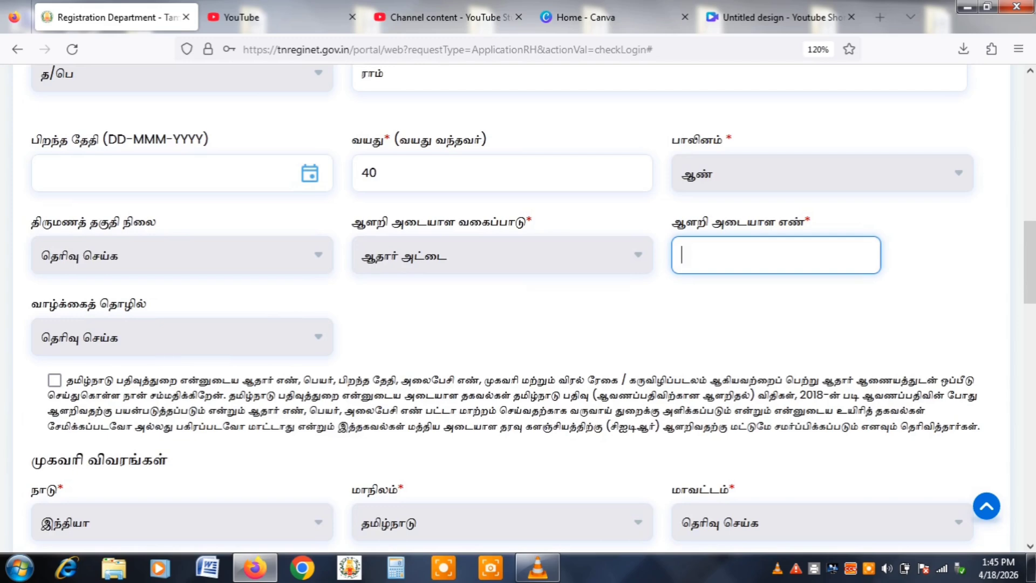
pyautogui.write('•••••••••••••')
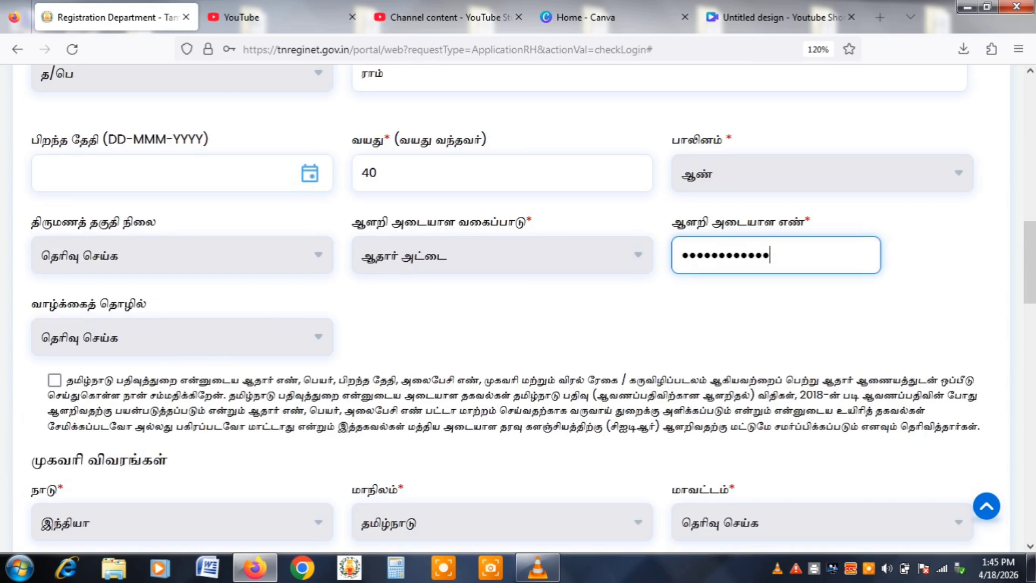
pyautogui.click(54, 380)
# Set district இராணிப்பேட்டை, the address and postcode 605757, then add the witness.
pyautogui.scroll(-5, 518, 307)
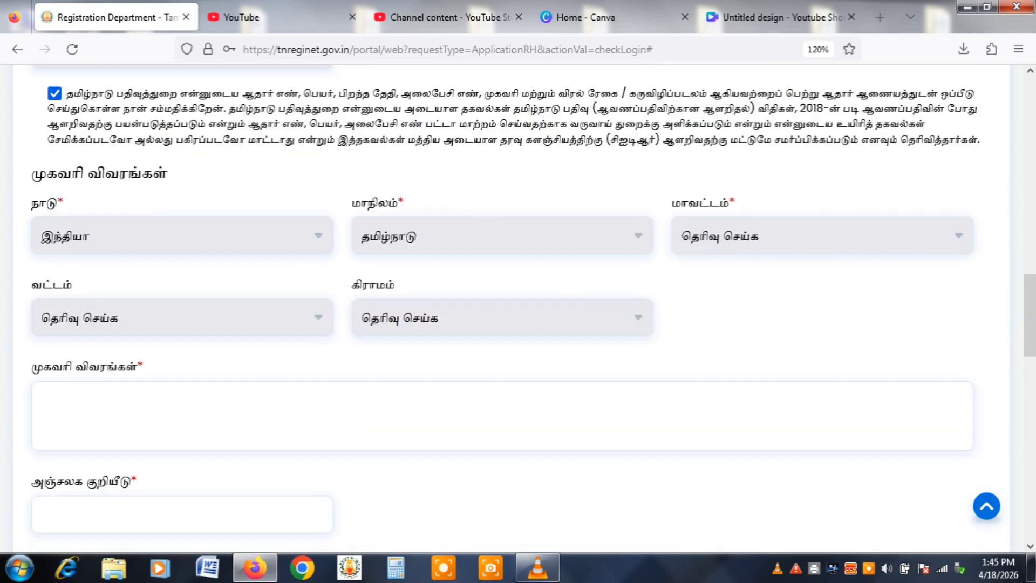
pyautogui.click(823, 236)
pyautogui.click(729, 322)
pyautogui.click(501, 415)
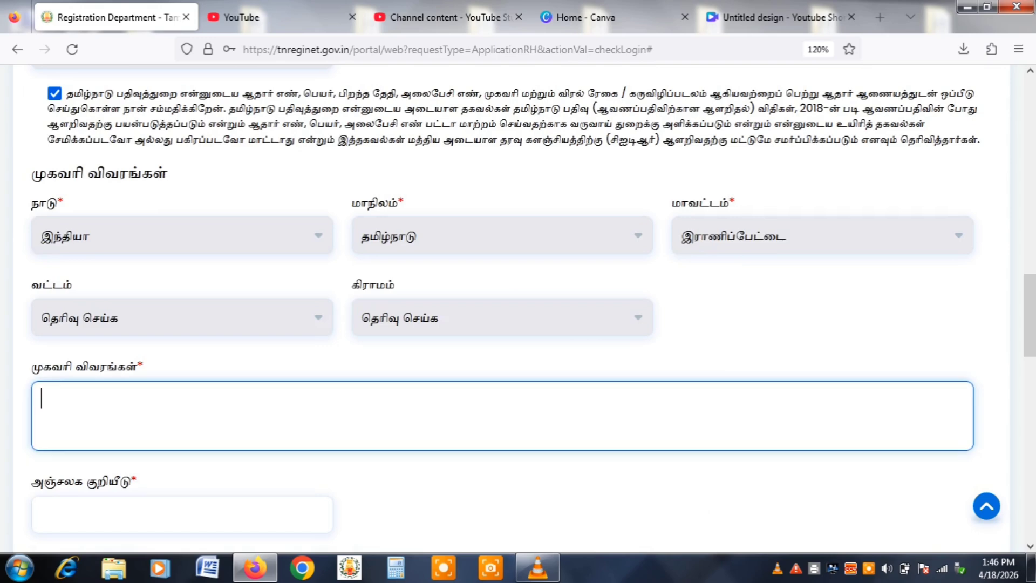
pyautogui.write('50')
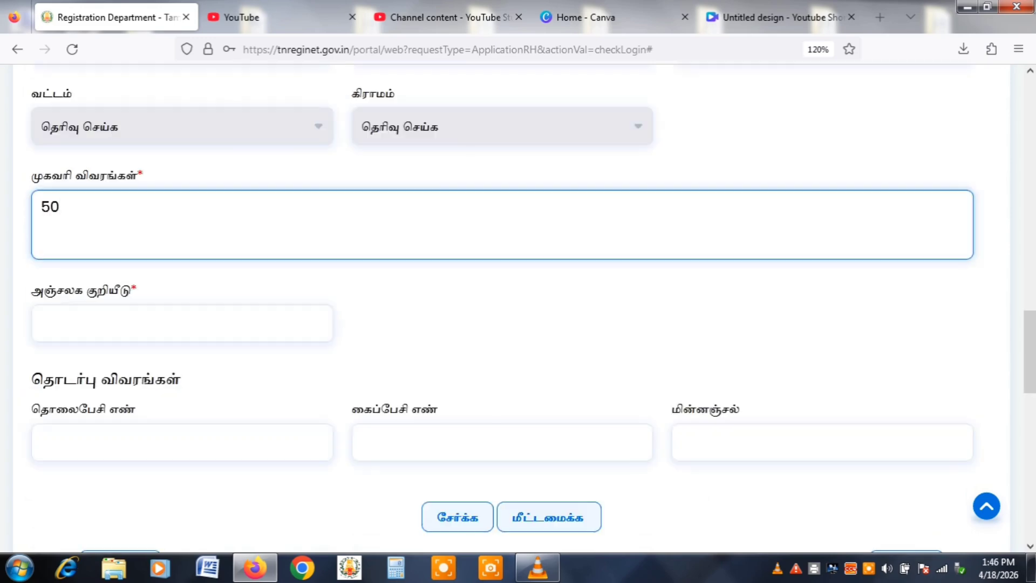
pyautogui.press('Tab')
pyautogui.press('Tab')
pyautogui.click(182, 323)
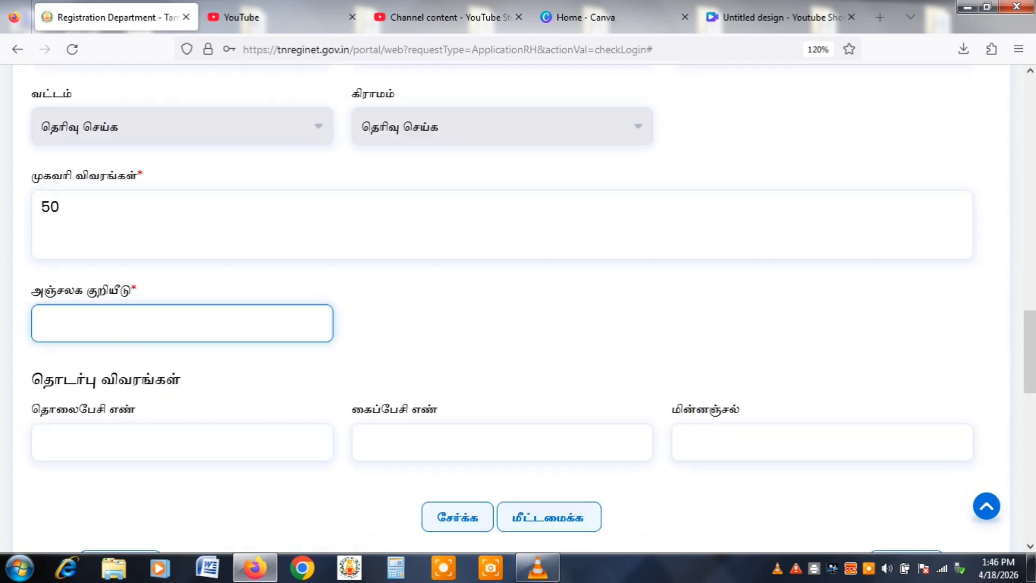
pyautogui.write('605757')
pyautogui.scroll(-3, 458, 326)
pyautogui.click(458, 325)
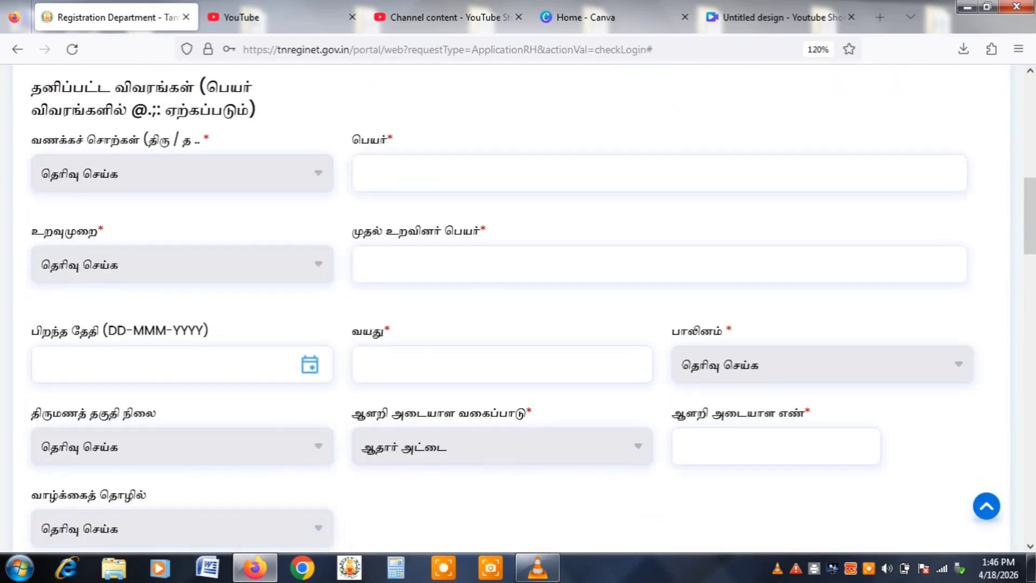
# Enter the second witness's salutation திரு, name, relationship த/பெ, relative's name and age 35.
pyautogui.click(181, 173)
pyautogui.click(108, 258)
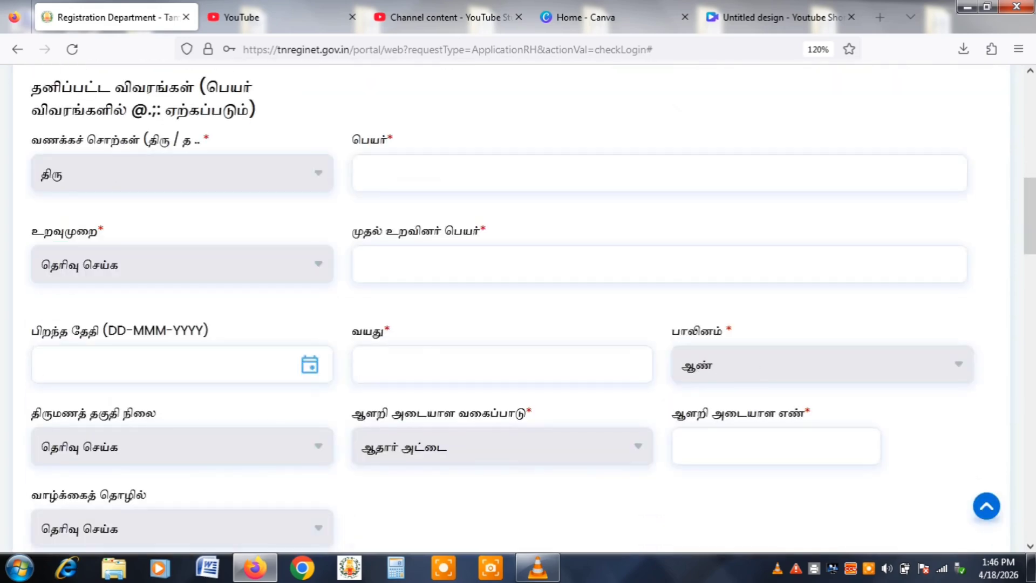
pyautogui.click(432, 173)
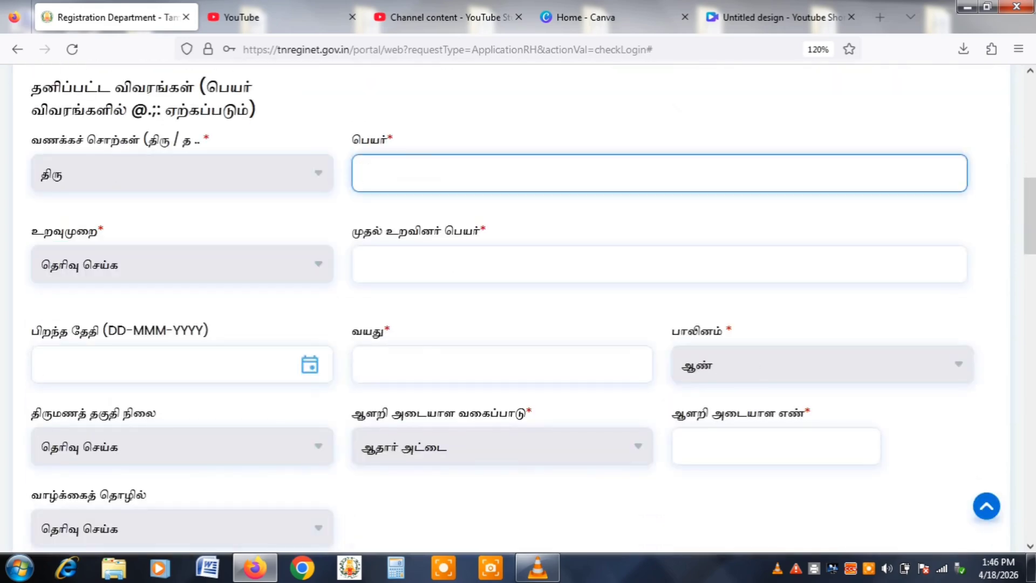
pyautogui.write('சங்கர்')
pyautogui.click(182, 265)
pyautogui.click(108, 323)
pyautogui.click(432, 264)
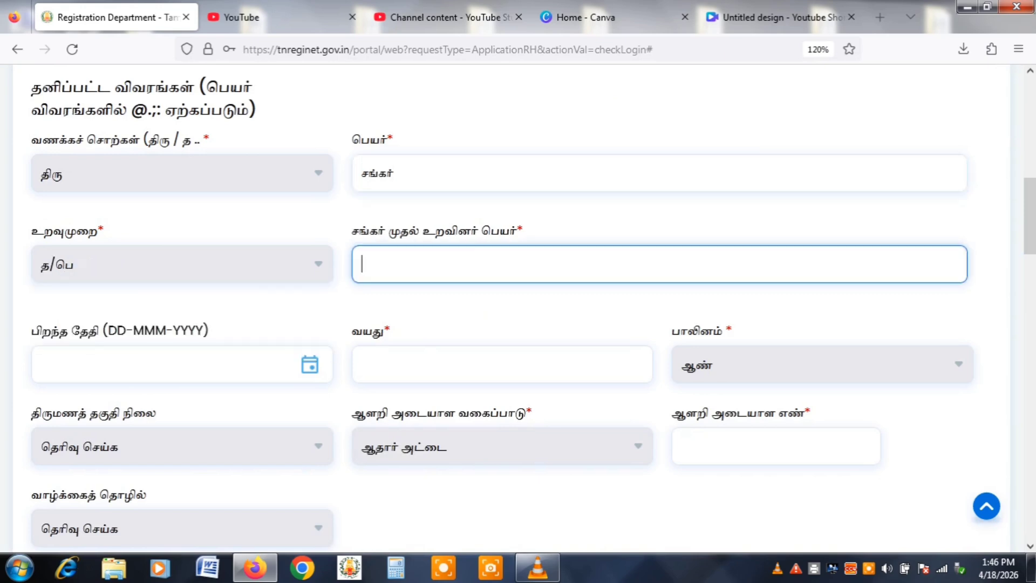
pyautogui.write('ராம்')
pyautogui.press('Tab')
pyautogui.press('Tab')
pyautogui.press('Tab')
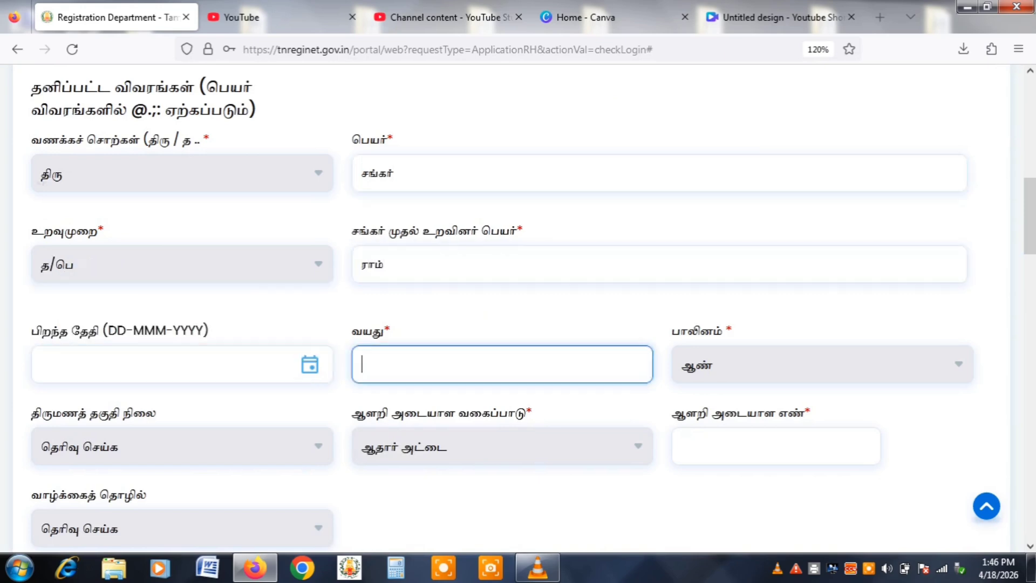
pyautogui.click(502, 364)
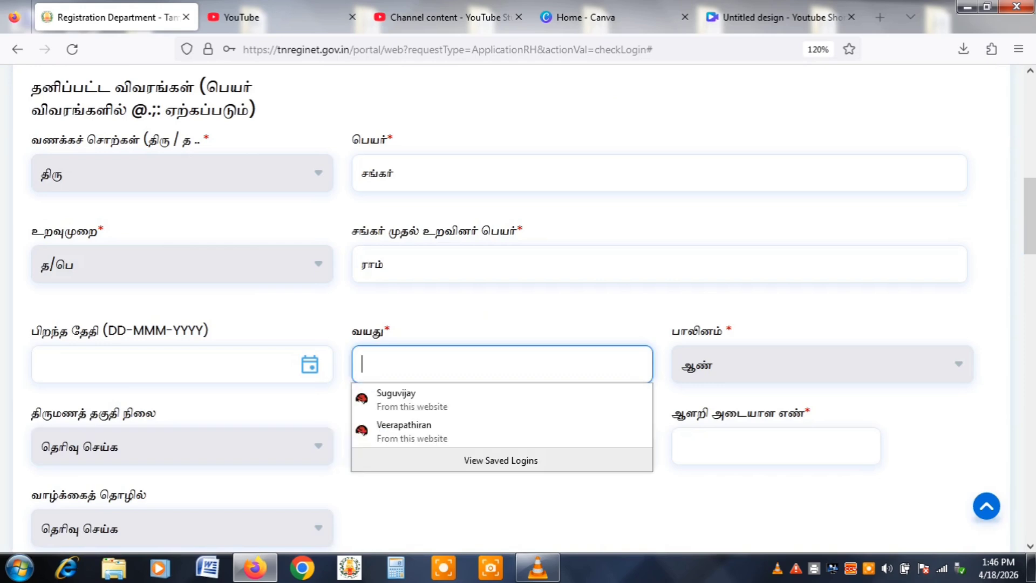
pyautogui.write('35')
# Enter the second witness's Aadhaar number and accept the consent declaration.
pyautogui.click(776, 446)
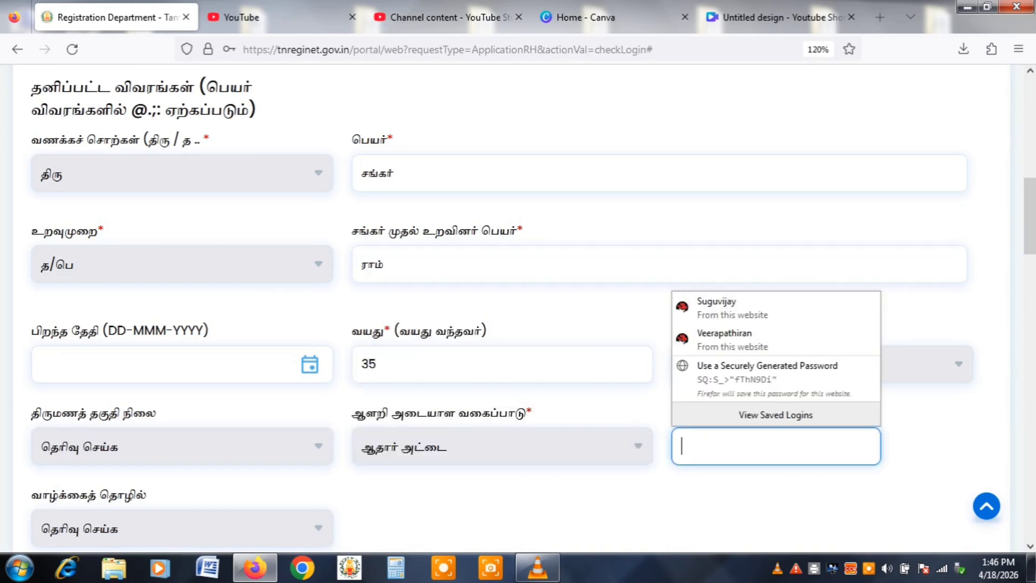
pyautogui.write('12')
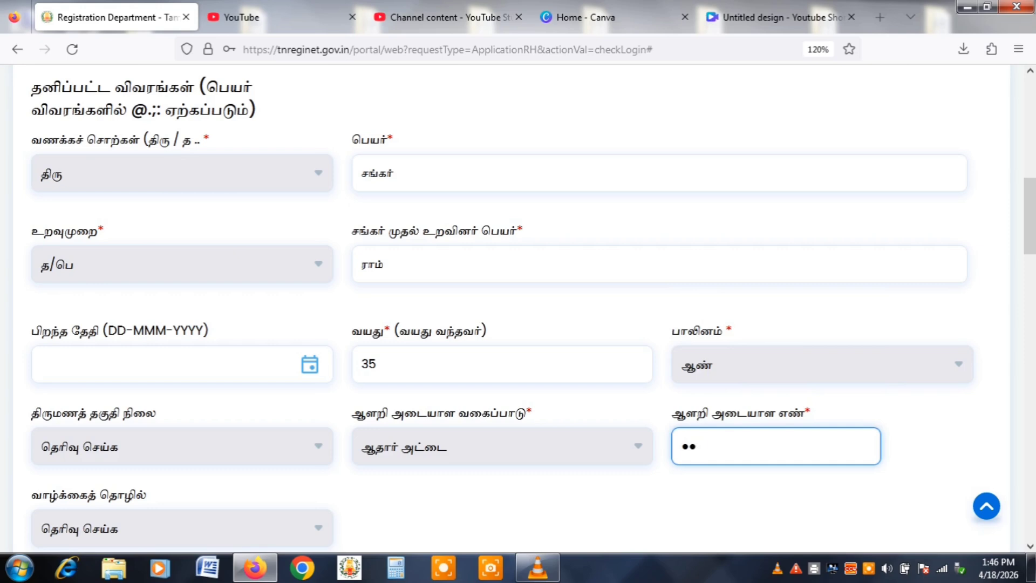
pyautogui.write('34')
pyautogui.press('BackSpace')
pyautogui.press('BackSpace')
pyautogui.press('BackSpace')
pyautogui.press('BackSpace')
pyautogui.write('123456789012')
pyautogui.scroll(-5, 518, 308)
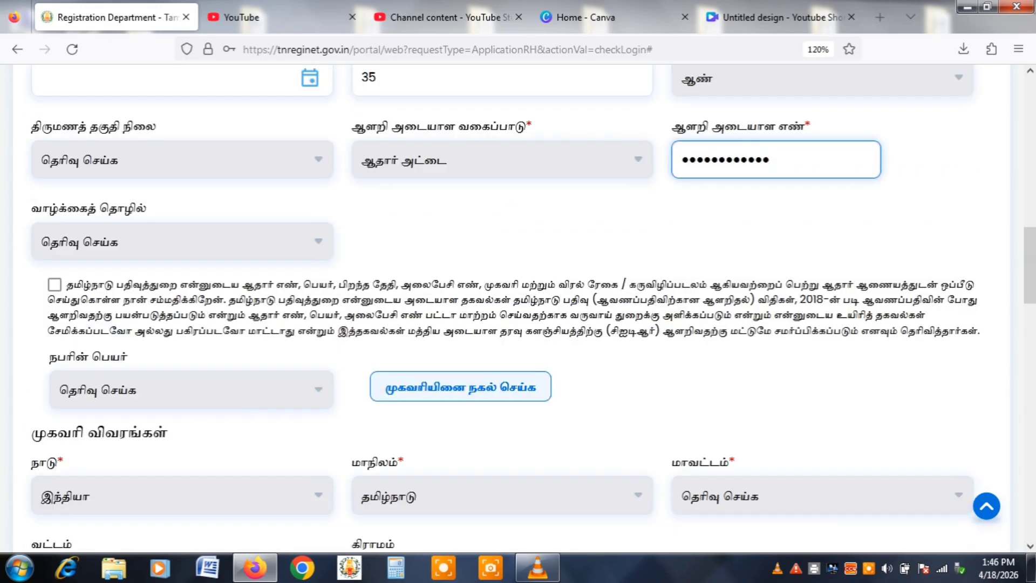
pyautogui.click(54, 285)
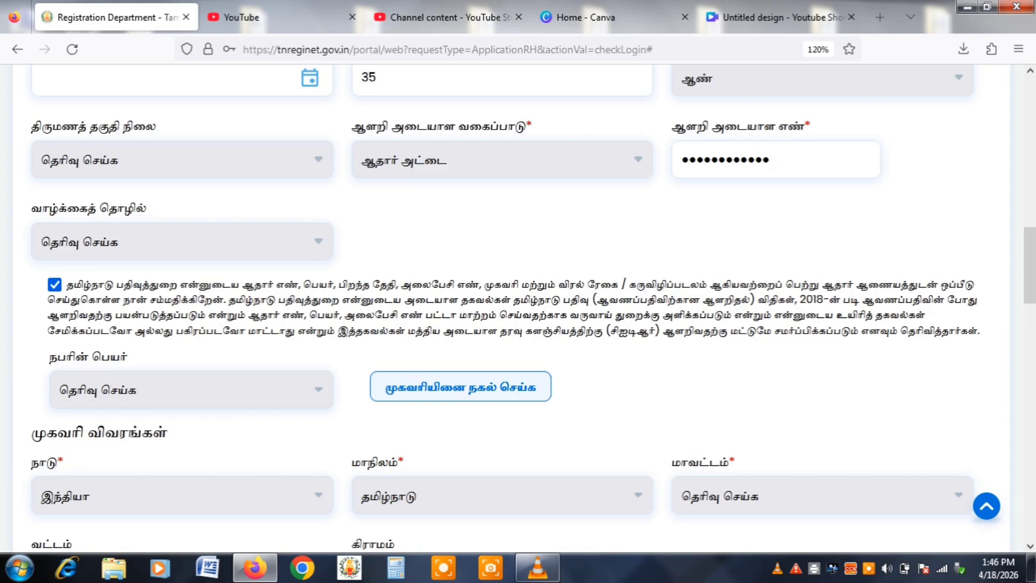
# Copy the first witness's address into the form and add the second witness.
pyautogui.click(189, 389)
pyautogui.click(72, 449)
pyautogui.click(460, 386)
pyautogui.scroll(-10, 518, 310)
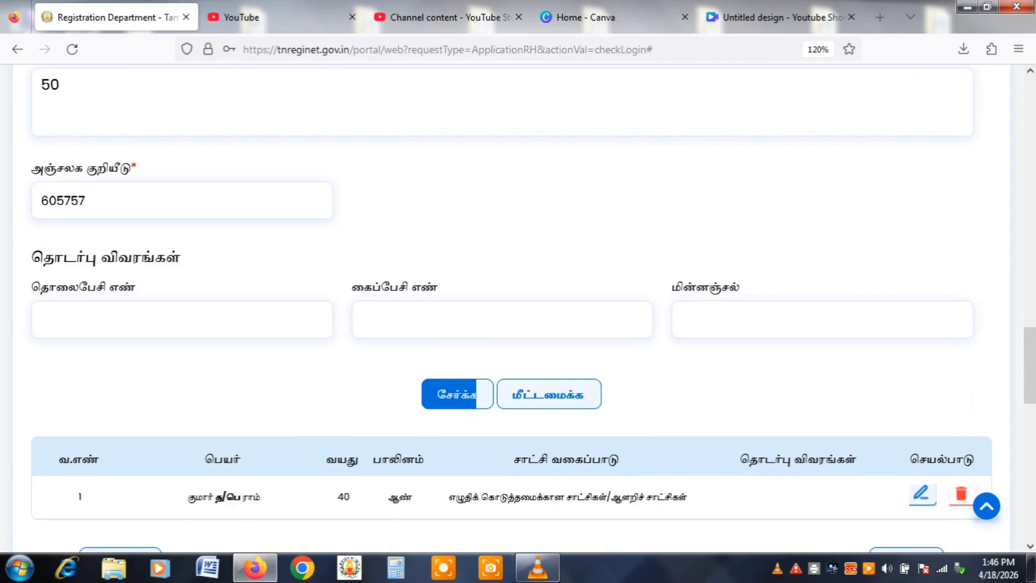
pyautogui.click(457, 394)
# Set the filer as the document's return recipient and continue to property details.
pyautogui.scroll(-5, 518, 310)
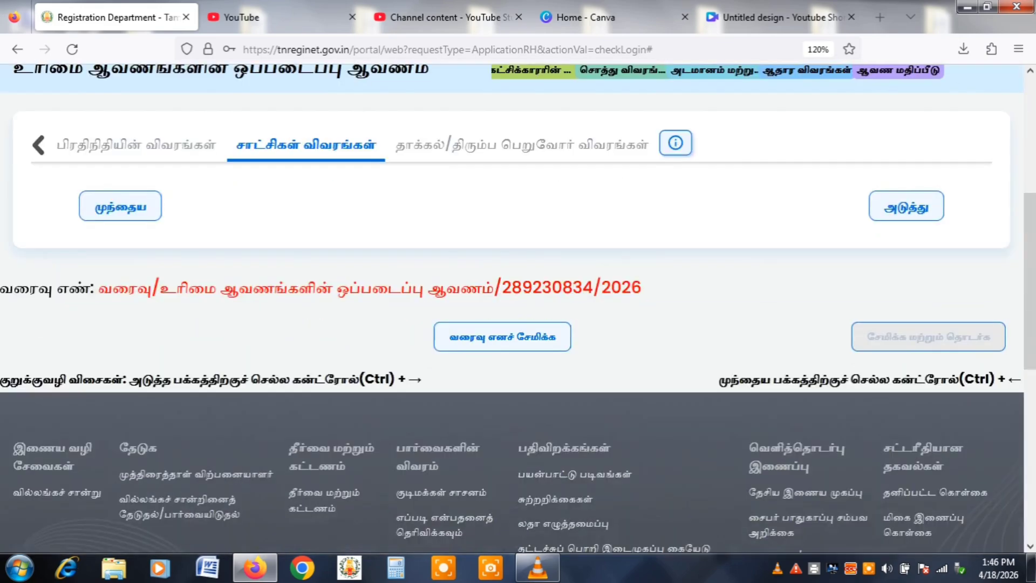
pyautogui.scroll(-15, 518, 311)
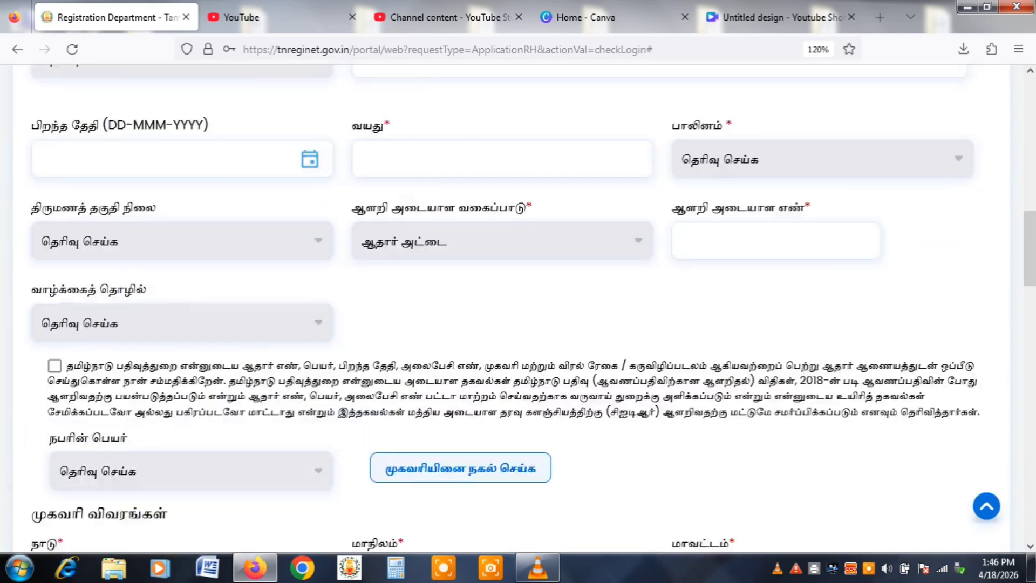
pyautogui.scroll(-7, 518, 311)
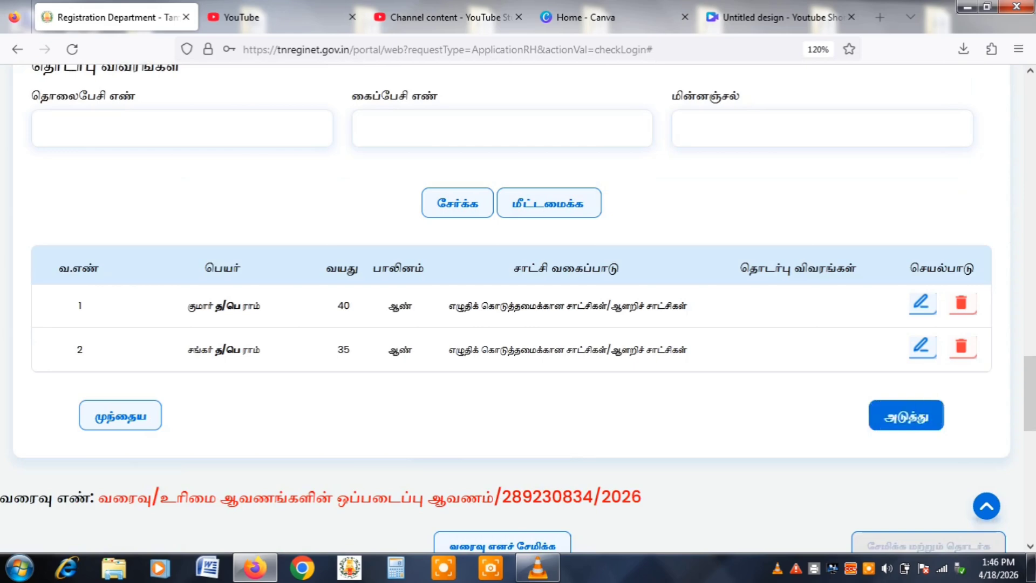
pyautogui.click(906, 415)
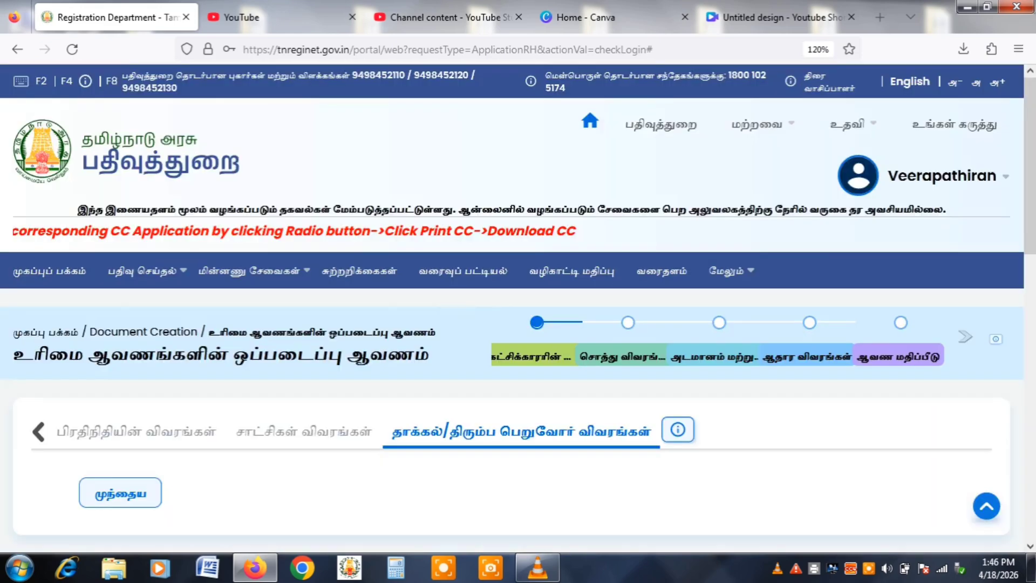
pyautogui.scroll(-2, 518, 310)
pyautogui.scroll(-3, 518, 310)
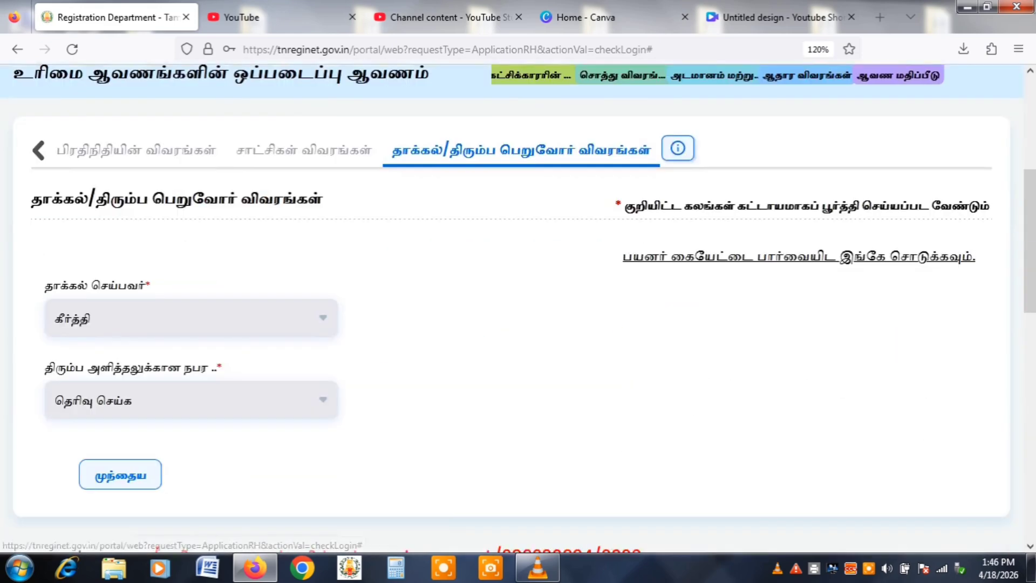
pyautogui.scroll(-3, 518, 310)
pyautogui.click(192, 208)
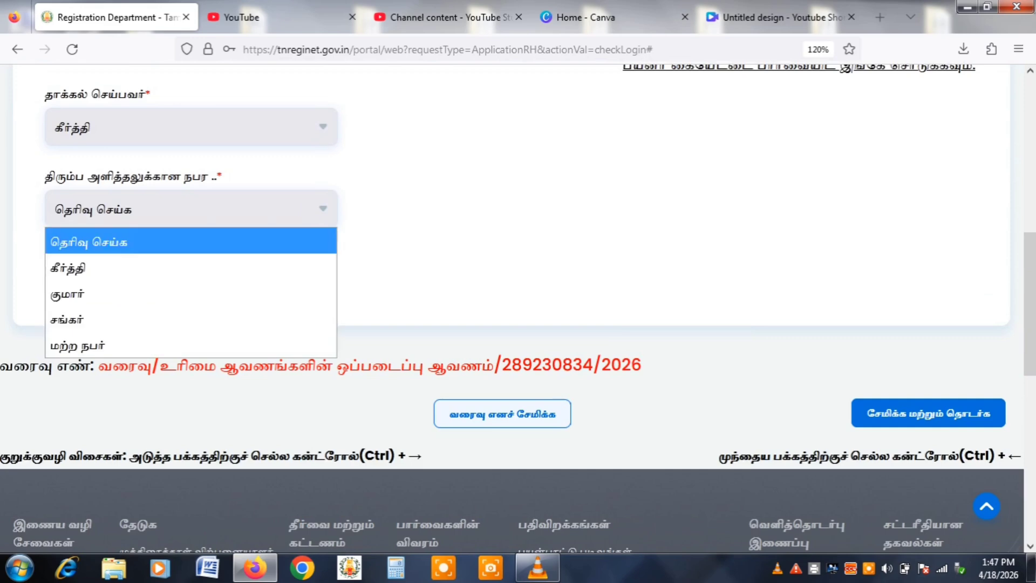
pyautogui.click(70, 264)
pyautogui.hotkey('ctrl', 'Right')
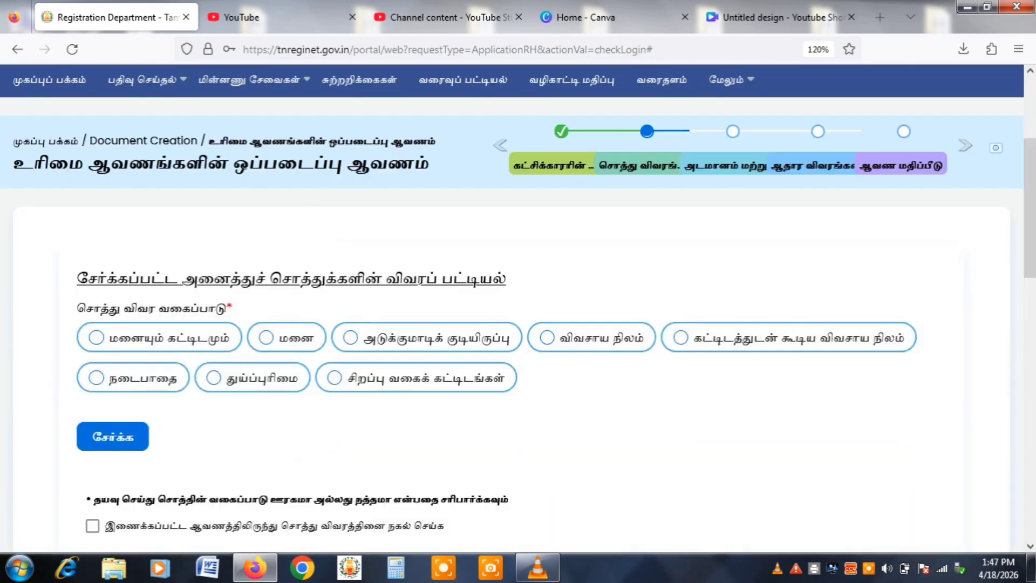
# Mark the property as விவசாய நிலம் and choose திருக்கழுக்குன்றம் as the sub-registrar office.
pyautogui.scroll(-5, 518, 310)
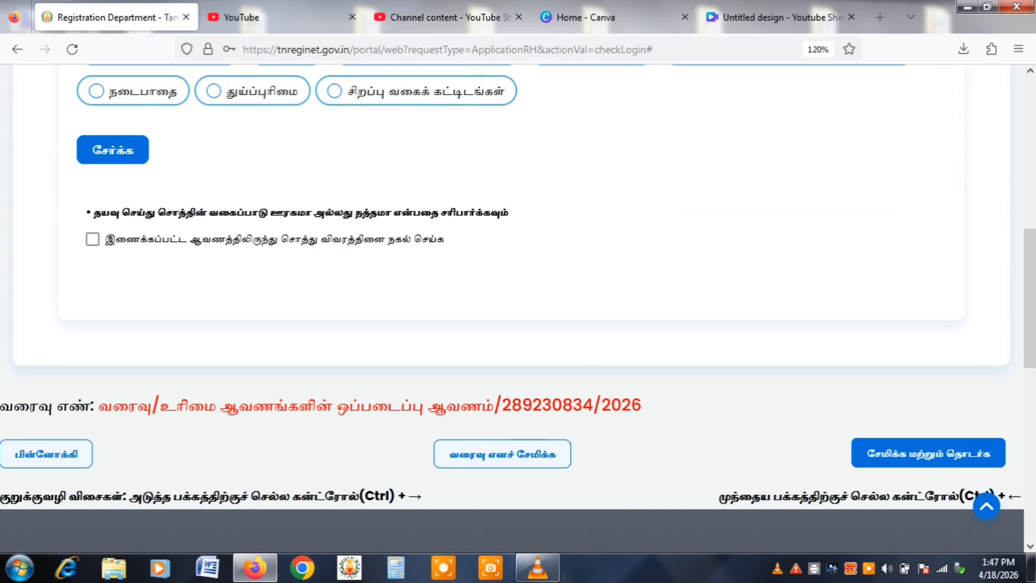
pyautogui.scroll(2, 518, 311)
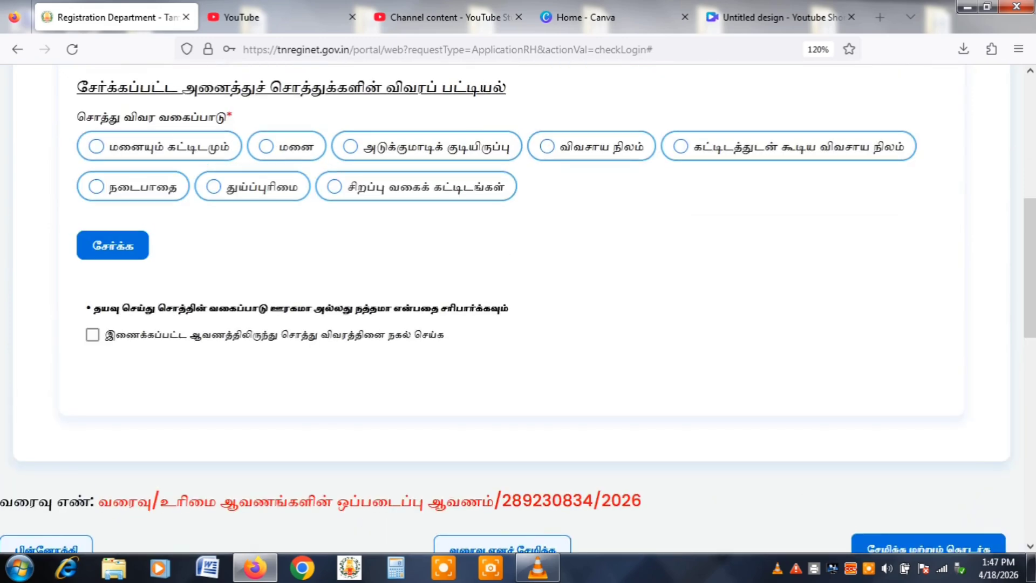
pyautogui.click(547, 146)
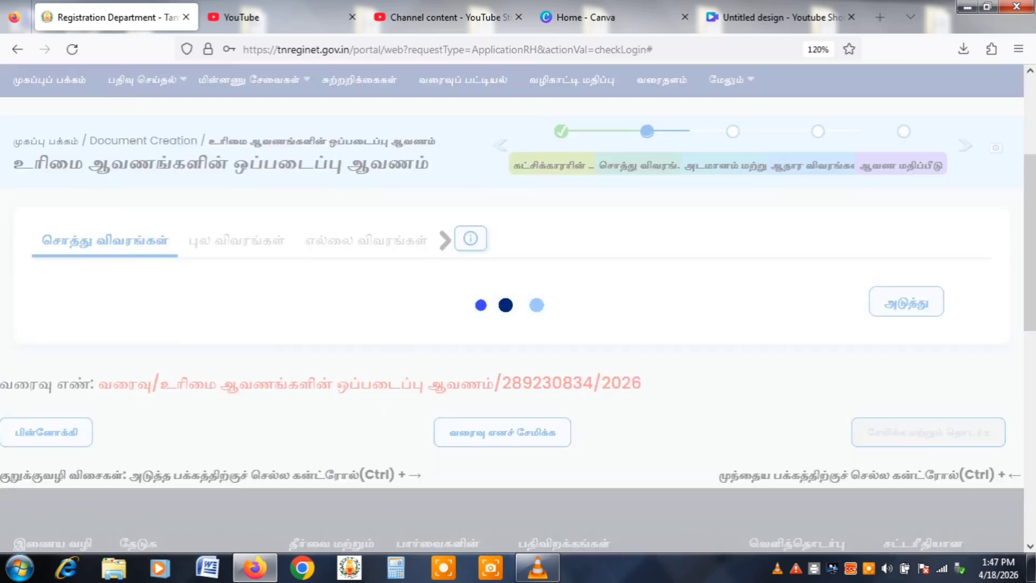
pyautogui.scroll(-3, 518, 308)
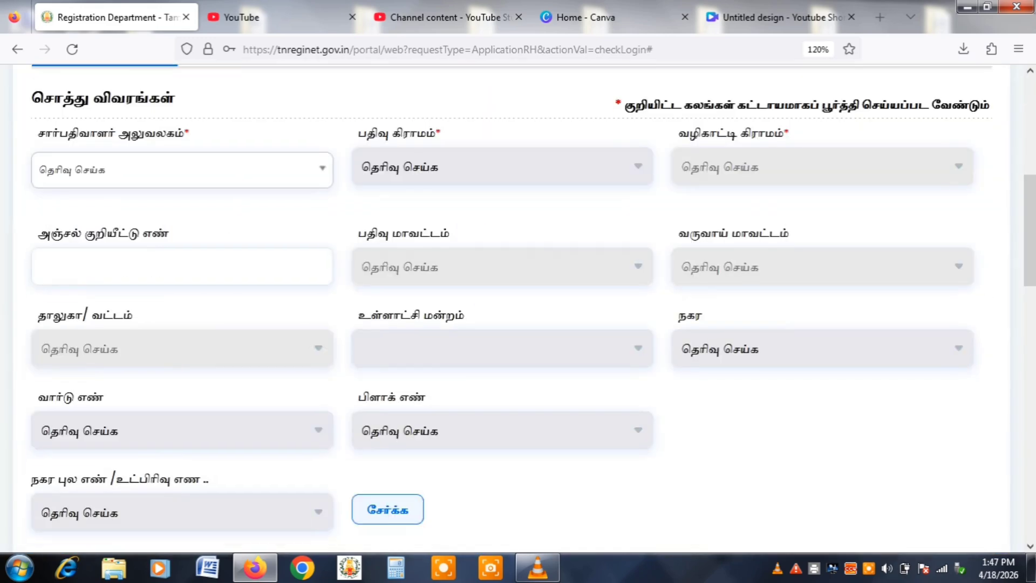
pyautogui.click(182, 170)
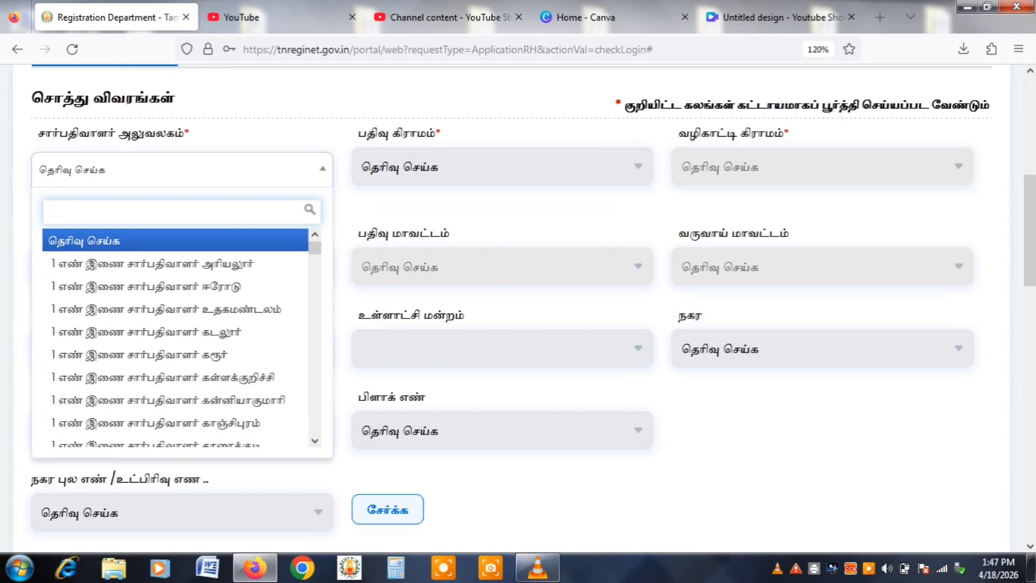
pyautogui.write('திெ')
pyautogui.press('BackSpace')
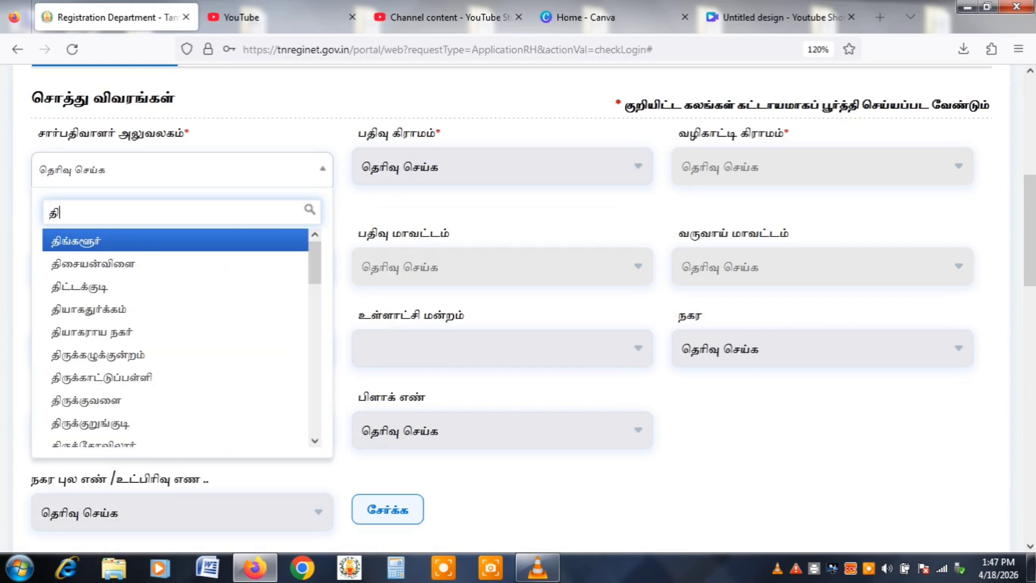
pyautogui.write('ரு')
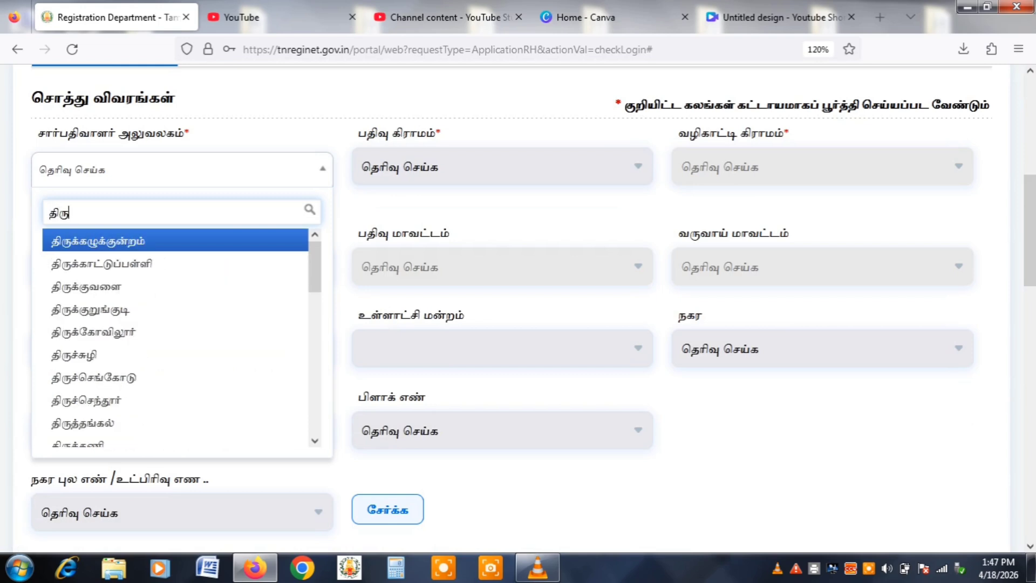
pyautogui.press('Return')
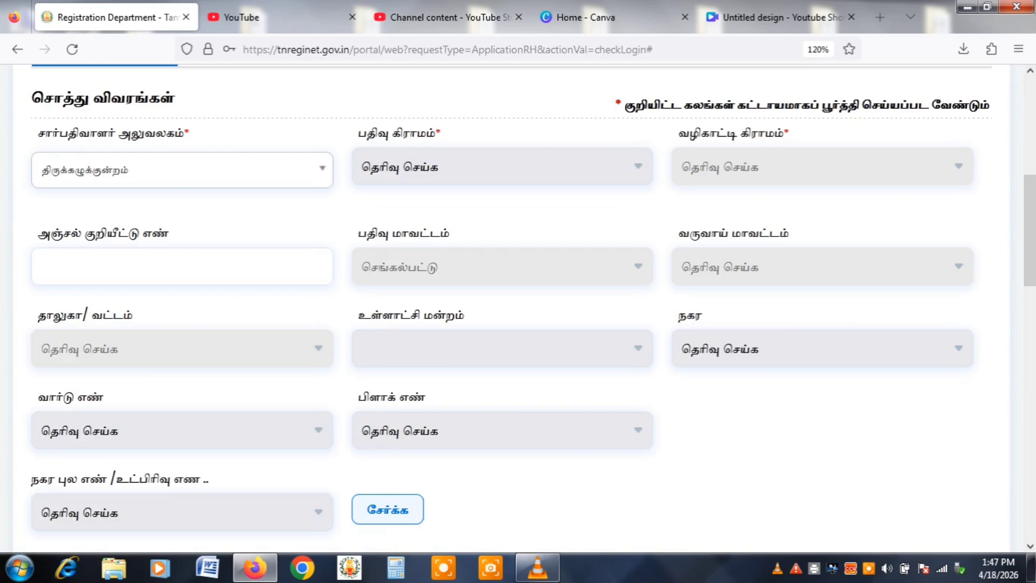
# Add patta number 405 to the property details.
pyautogui.click(502, 167)
pyautogui.click(496, 300)
pyautogui.scroll(-5, 518, 308)
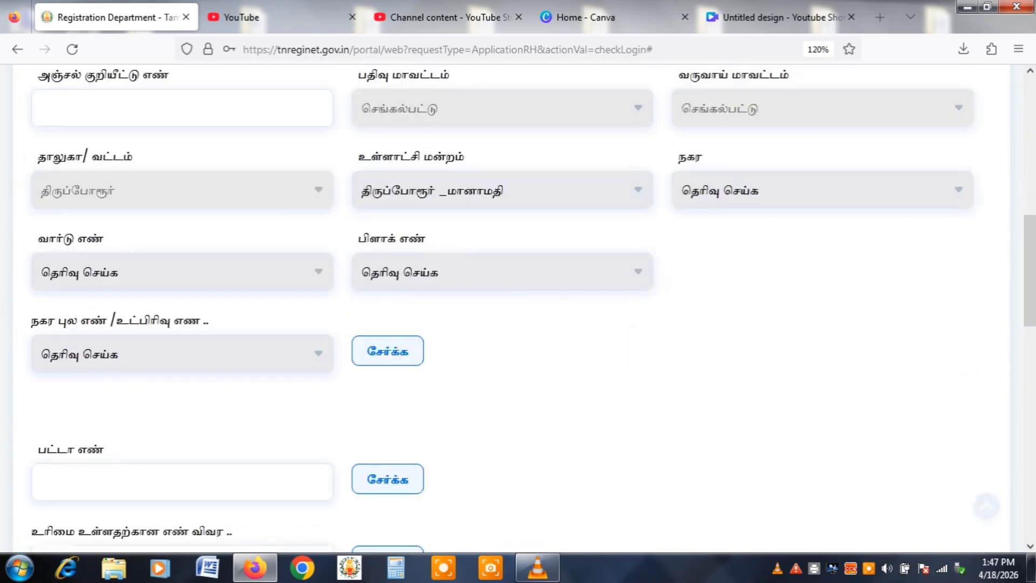
pyautogui.scroll(-1, 518, 307)
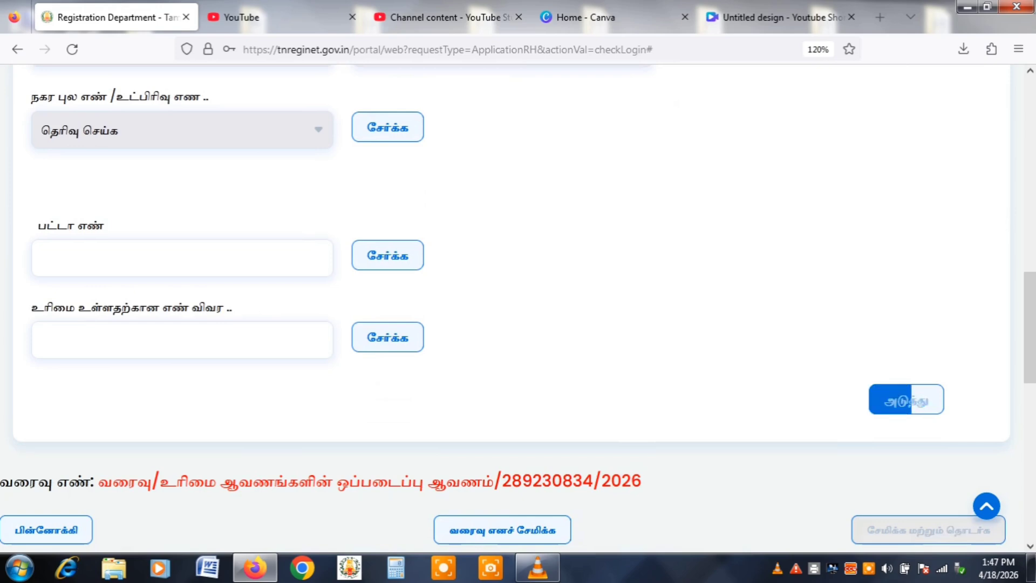
pyautogui.click(182, 257)
pyautogui.write('405')
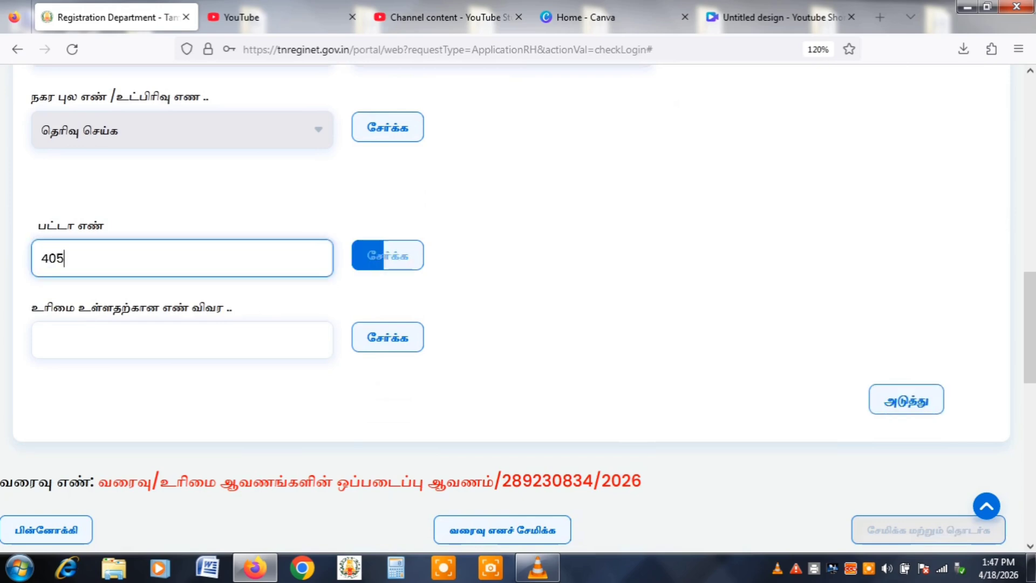
pyautogui.click(387, 256)
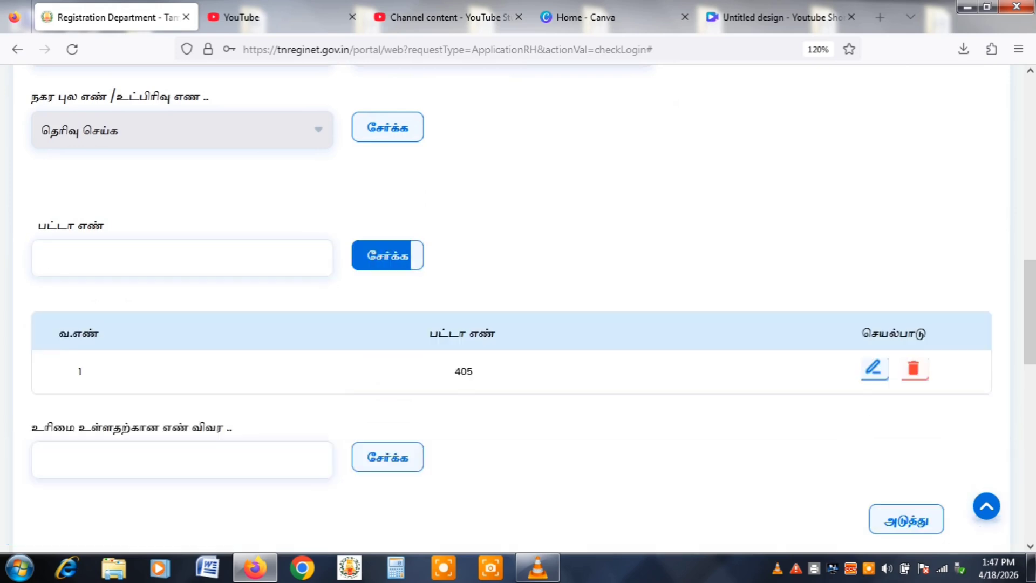
pyautogui.scroll(-1, 388, 256)
pyautogui.scroll(-2, 906, 326)
# Choose ஊரகம் land with survey number 100, subdivision 1A1A, classified நஞ்சை.
pyautogui.click(907, 326)
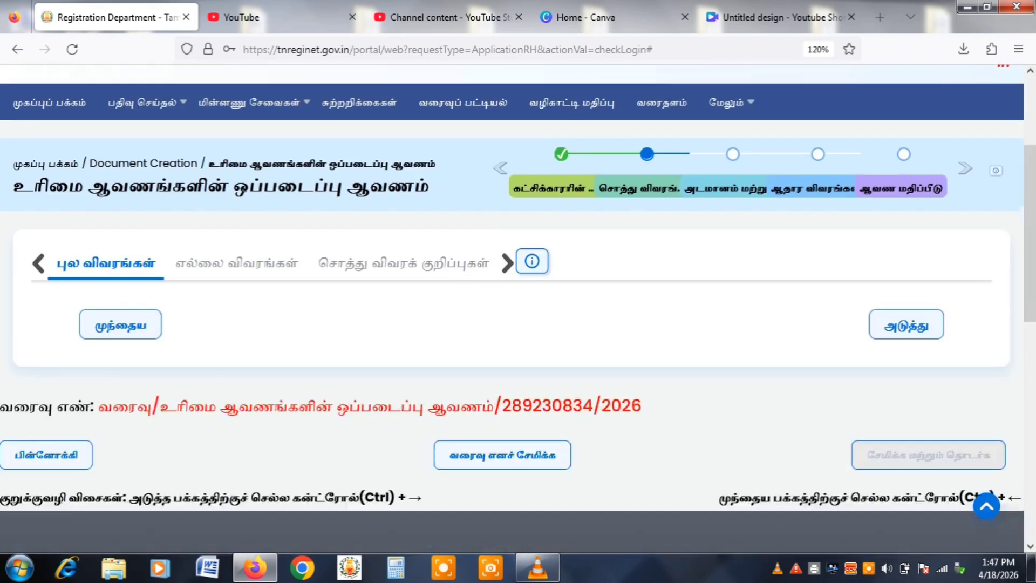
pyautogui.scroll(-3, 518, 307)
pyautogui.scroll(-2, 518, 308)
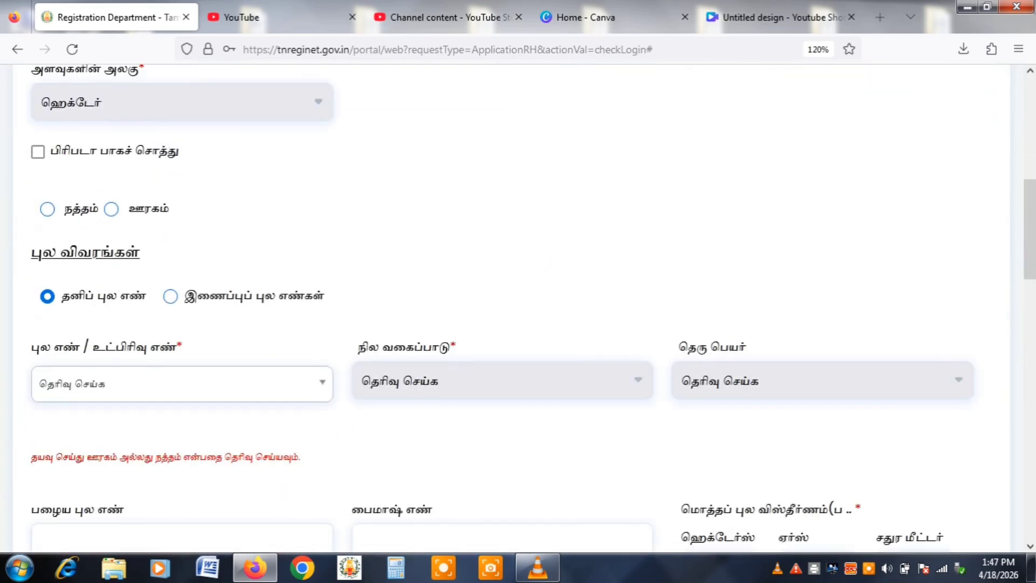
pyautogui.click(111, 208)
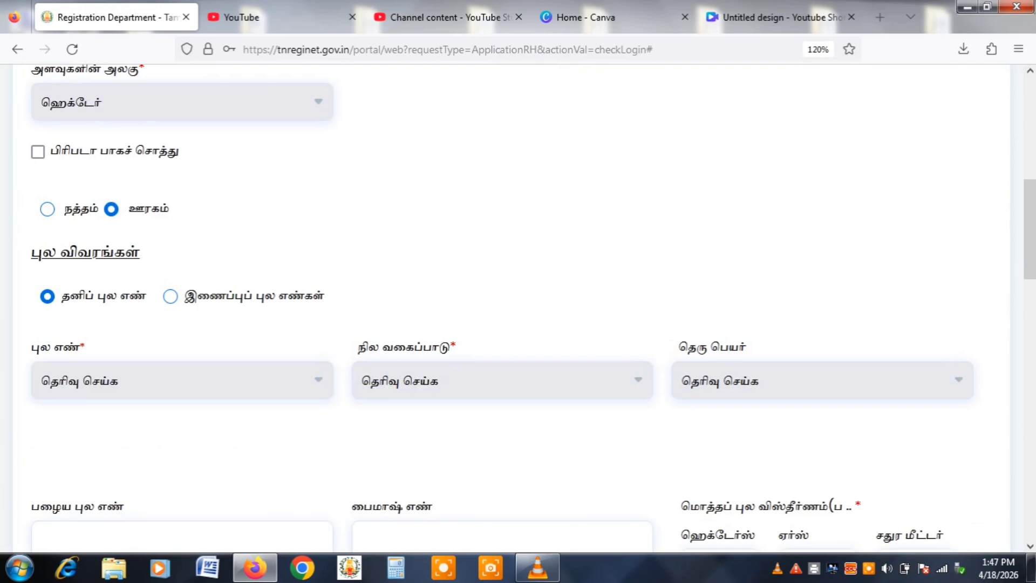
pyautogui.click(182, 380)
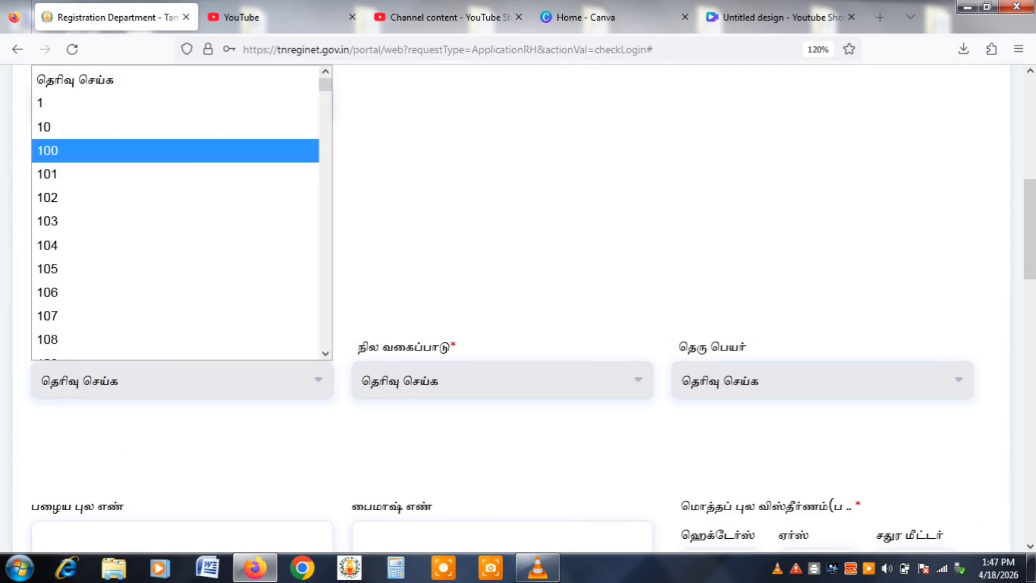
pyautogui.click(432, 162)
pyautogui.click(502, 380)
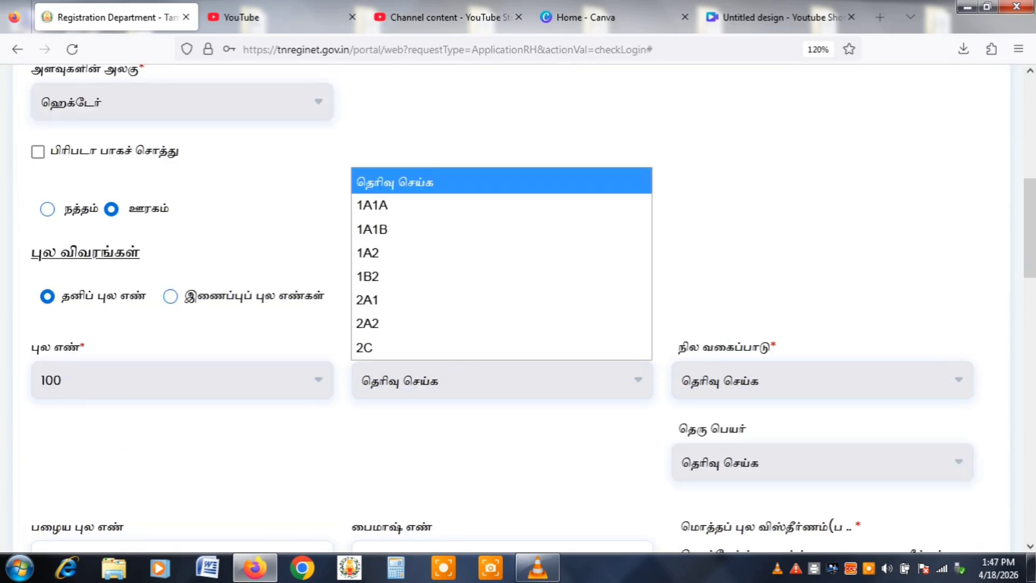
pyautogui.click(373, 206)
pyautogui.click(821, 380)
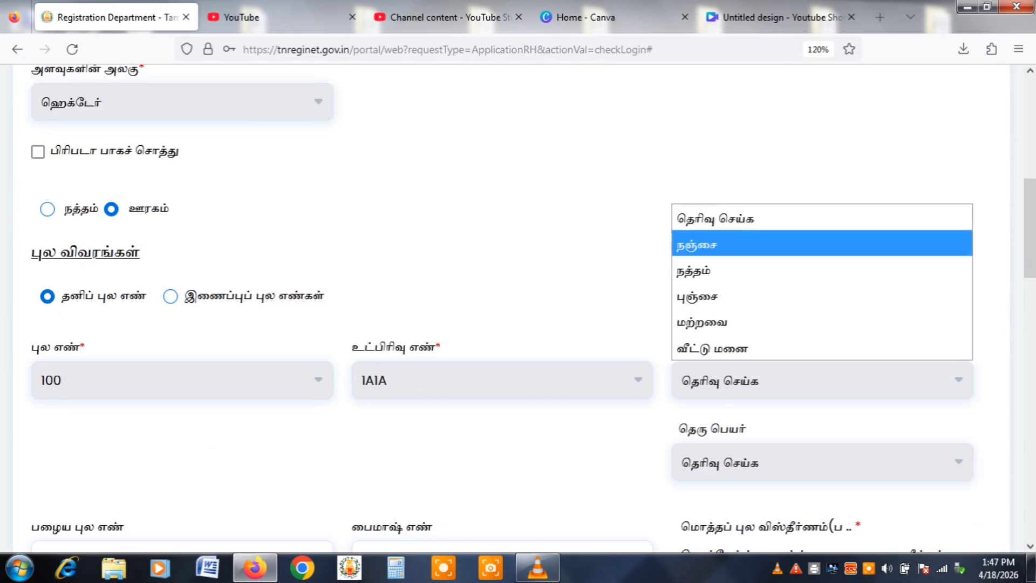
pyautogui.click(821, 245)
# Enter 45 ares total and 4 ares mortgaged, and add the survey entry to the table.
pyautogui.scroll(-5, 518, 318)
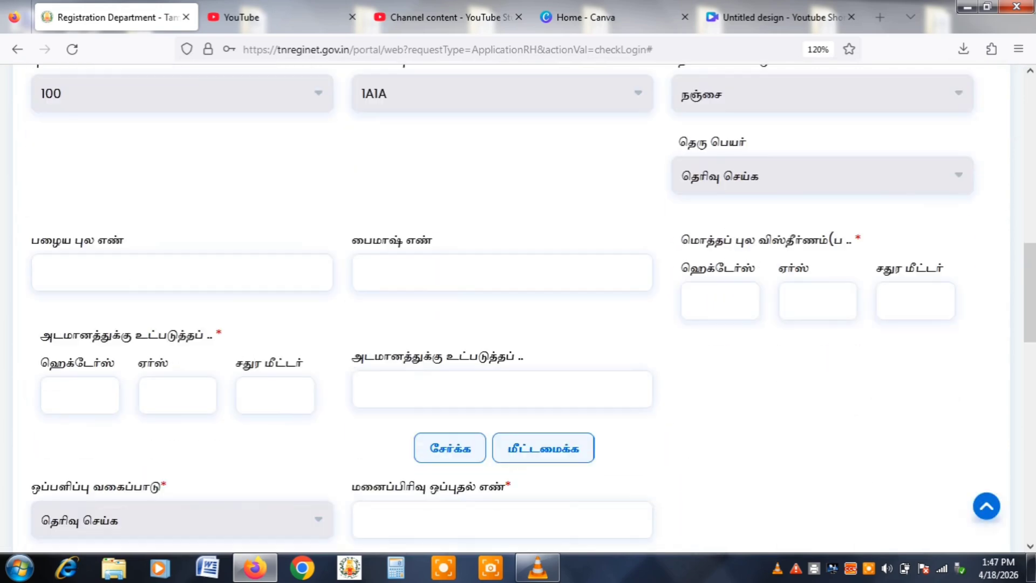
pyautogui.click(817, 301)
pyautogui.write('4')
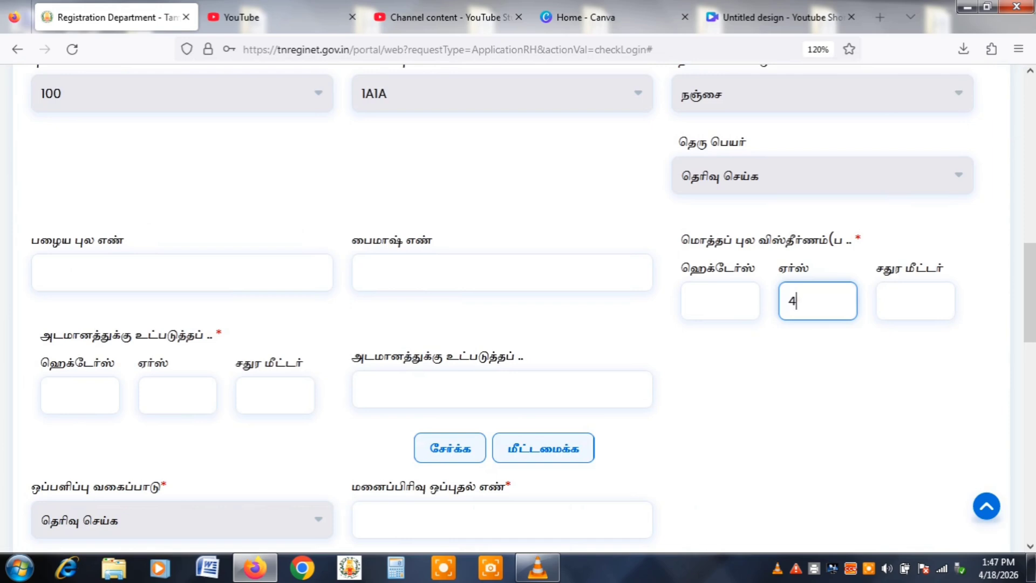
pyautogui.write('5')
pyautogui.click(177, 395)
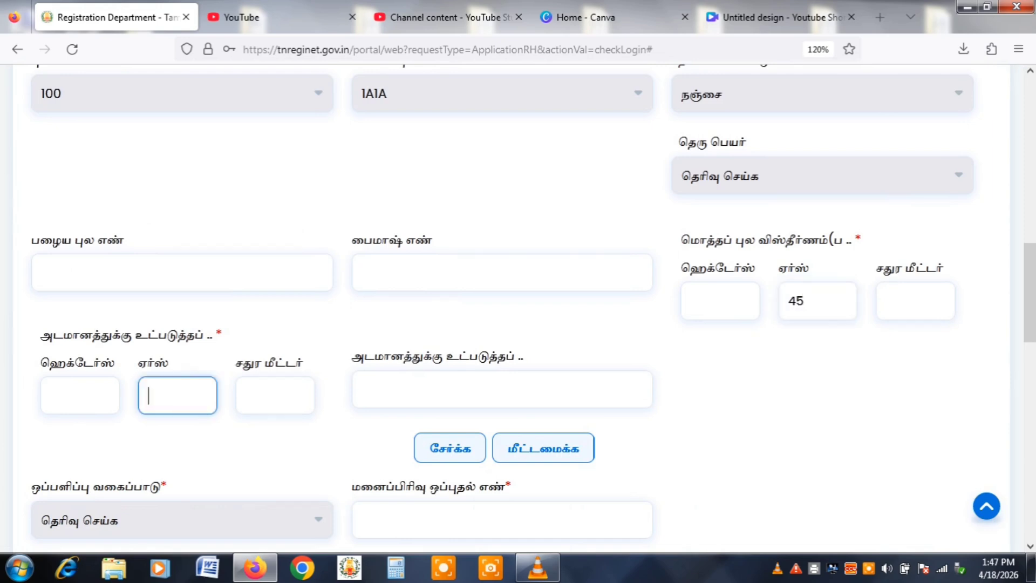
pyautogui.write('4')
pyautogui.click(502, 389)
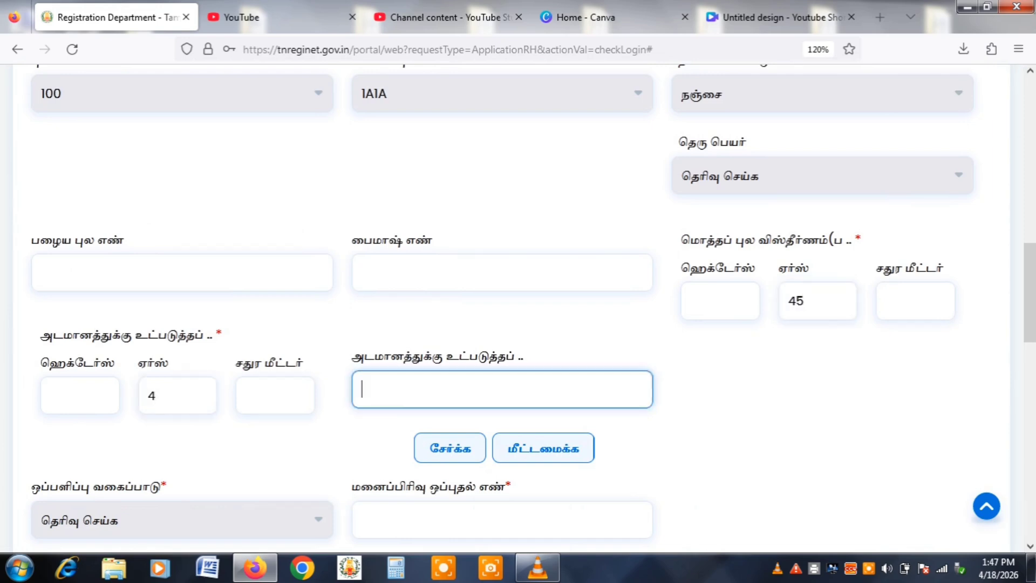
pyautogui.click(450, 448)
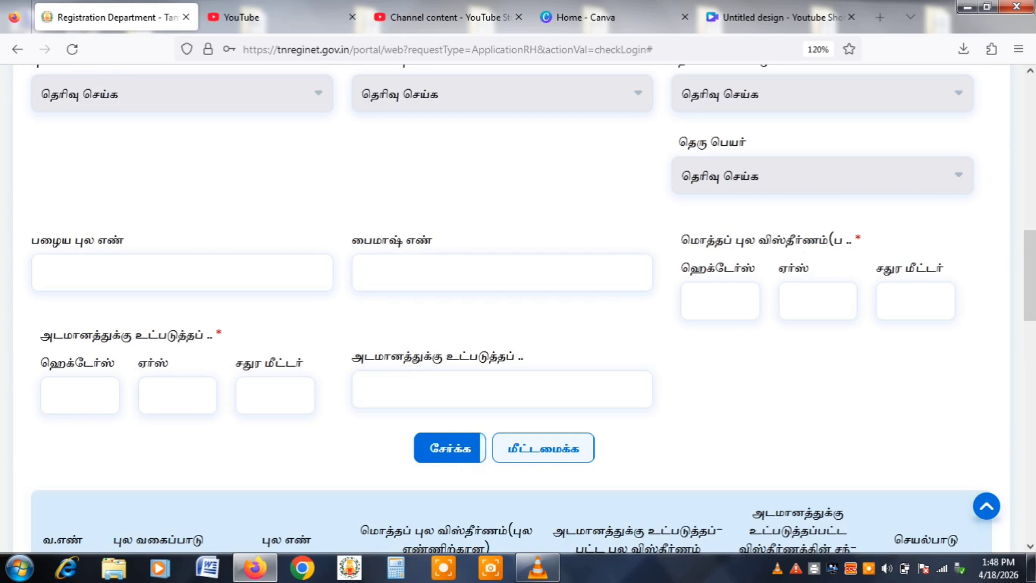
pyautogui.scroll(-5, 450, 447)
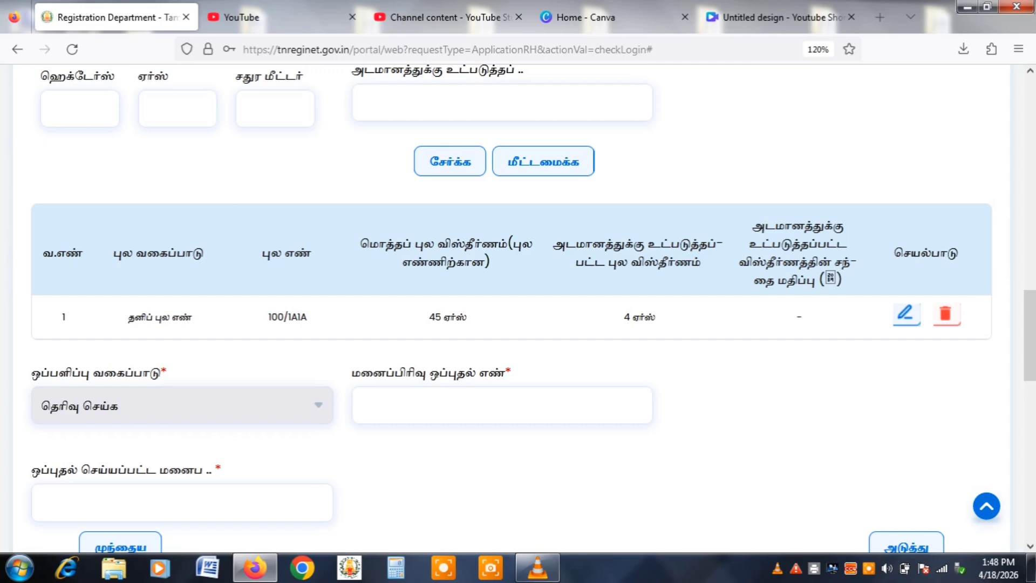
pyautogui.scroll(-5, 518, 309)
# Enter ரோடு as the north and east boundaries and குமார் வீடு as the south boundary.
pyautogui.click(906, 260)
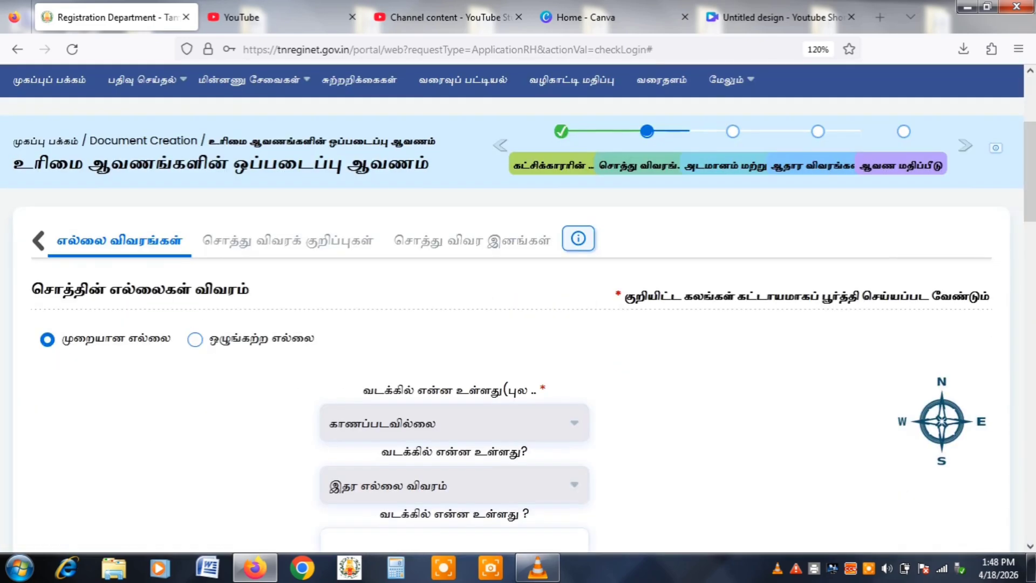
pyautogui.scroll(-3, 518, 309)
pyautogui.click(454, 355)
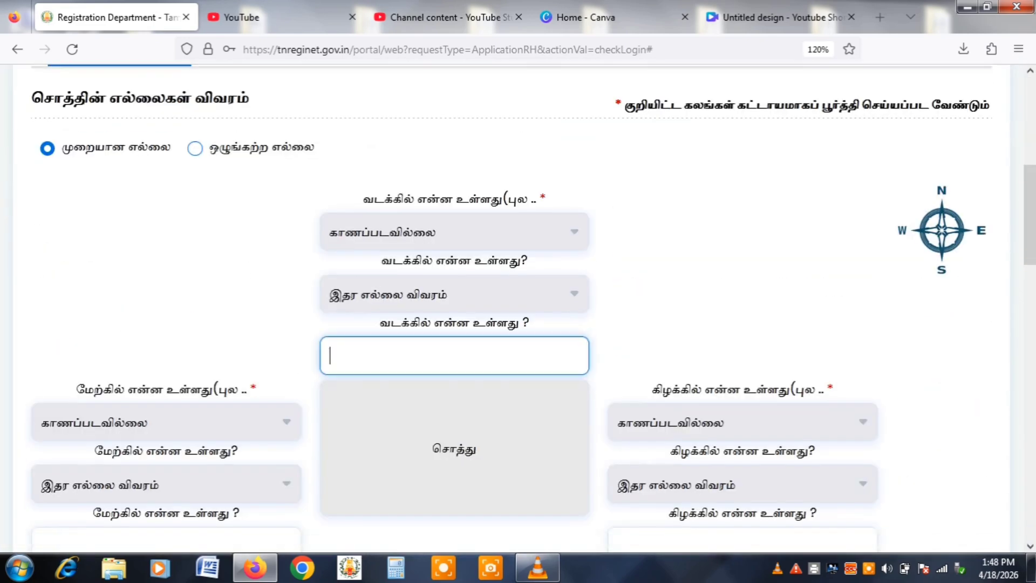
pyautogui.write('ரோடு')
pyautogui.scroll(-5, 518, 309)
pyautogui.click(743, 259)
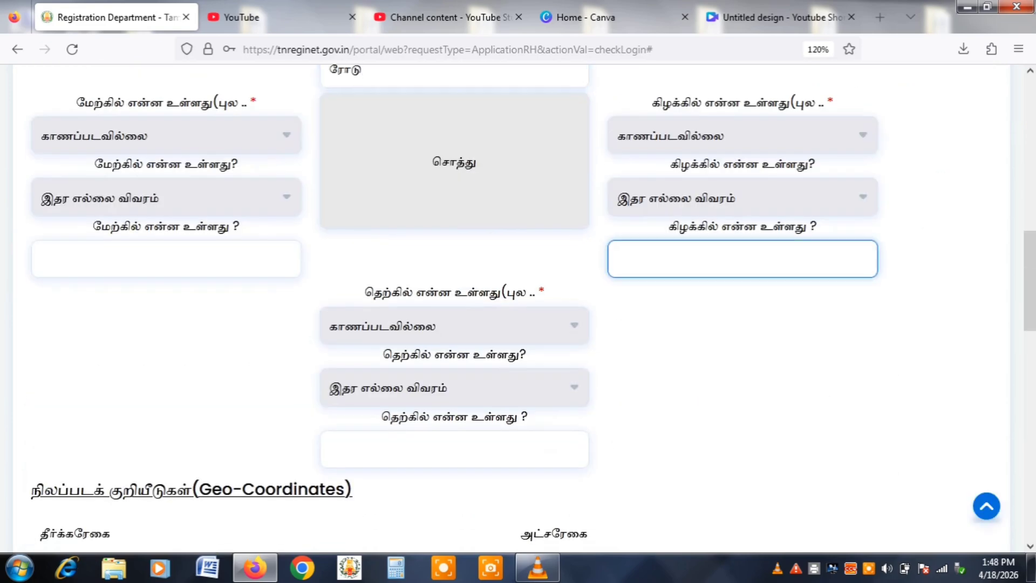
pyautogui.write('ரோடு')
pyautogui.click(455, 449)
pyautogui.write('கு')
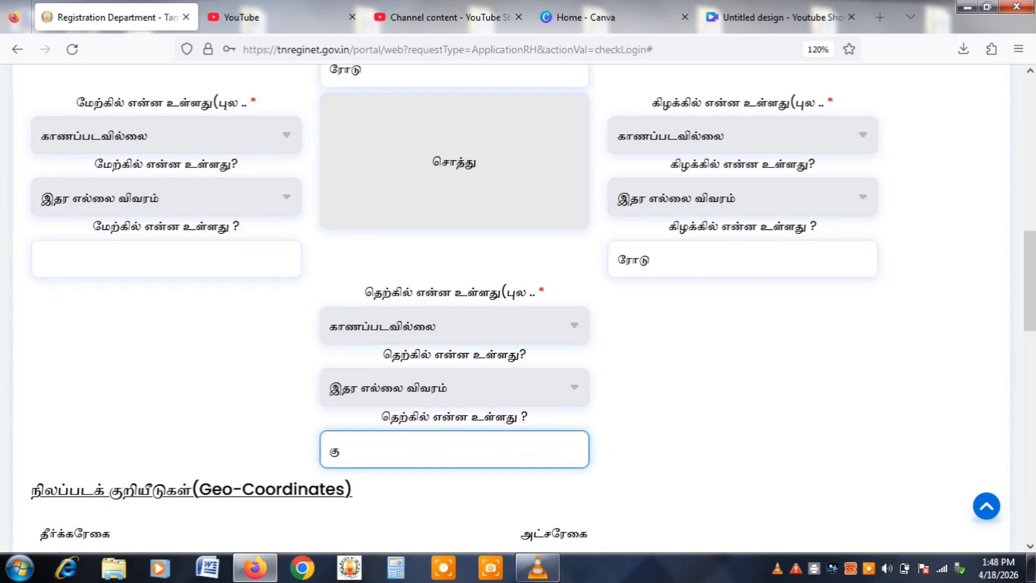
pyautogui.write('மார் வீடு')
# Set the west boundary to ராமு தோட்டம், correct south to குமார் தோட்டம், and proceed to notes.
pyautogui.click(166, 259)
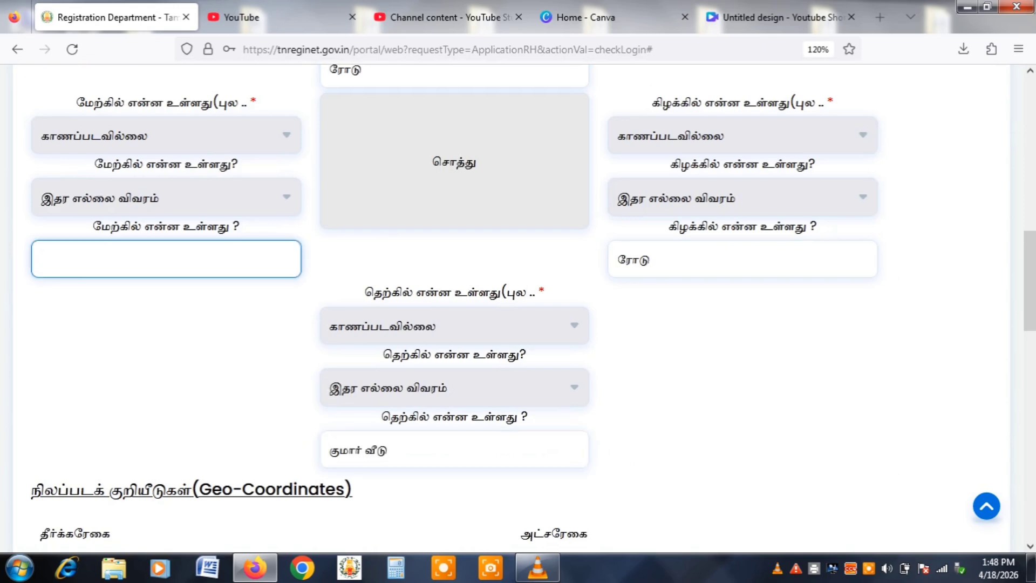
pyautogui.write('ராமு தோட்டம்')
pyautogui.click(388, 449)
pyautogui.press('BackSpace')
pyautogui.press('BackSpace')
pyautogui.press('BackSpace')
pyautogui.press('BackSpace')
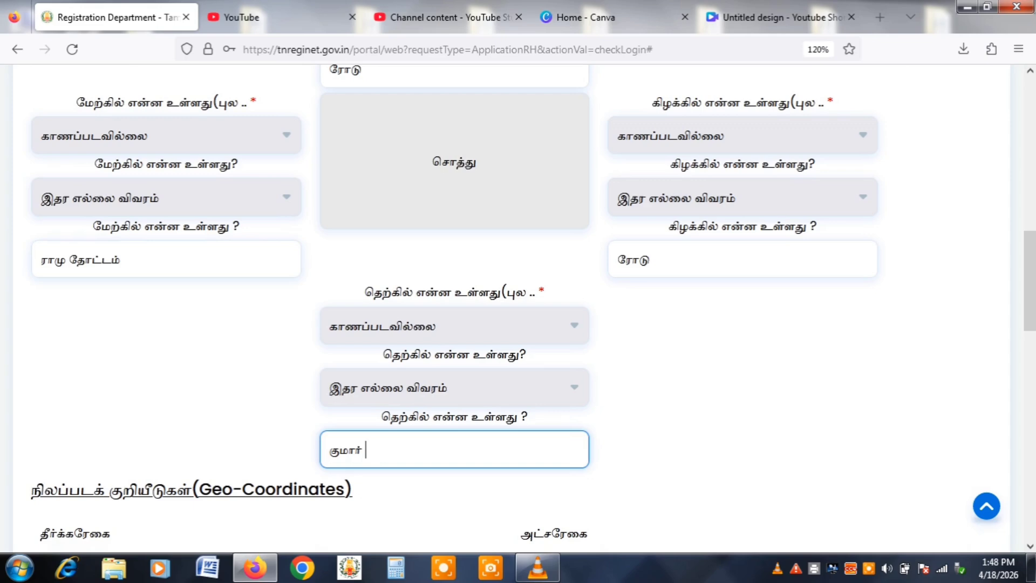
pyautogui.write('தோட்டம்')
pyautogui.scroll(-5, 906, 409)
pyautogui.click(907, 408)
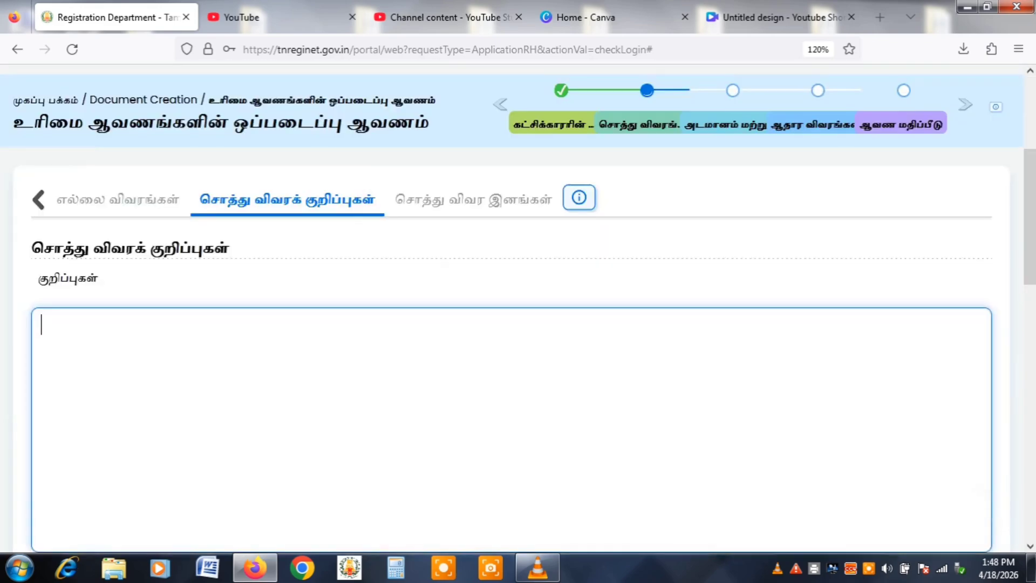
# Enter the property note 'சர்வே 100/1எ 0.45.0ல் 0.04.0 ஏர்ஸ்' in குறிப்புகள்.
pyautogui.write('f')
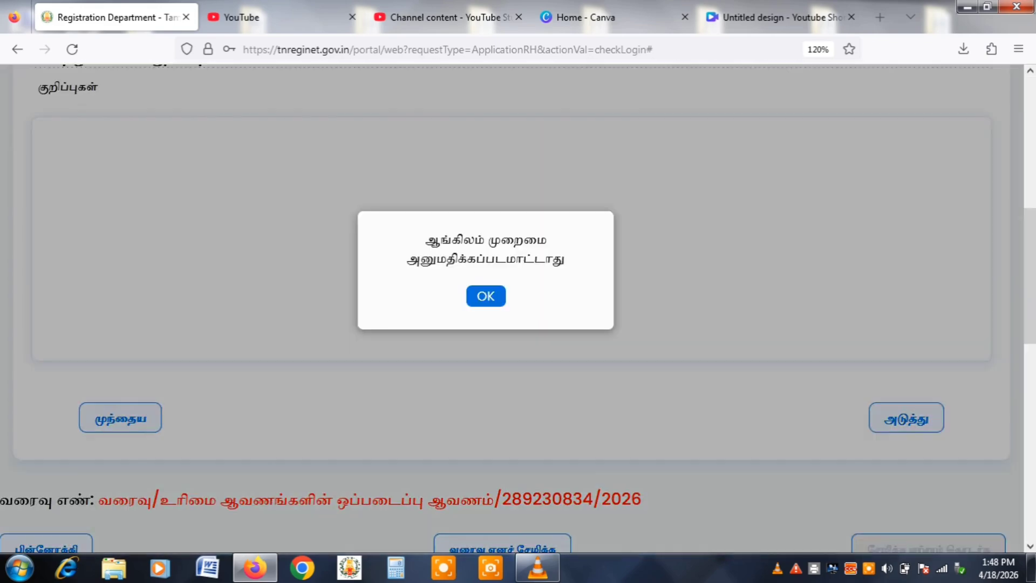
pyautogui.press('Return')
pyautogui.write('ச')
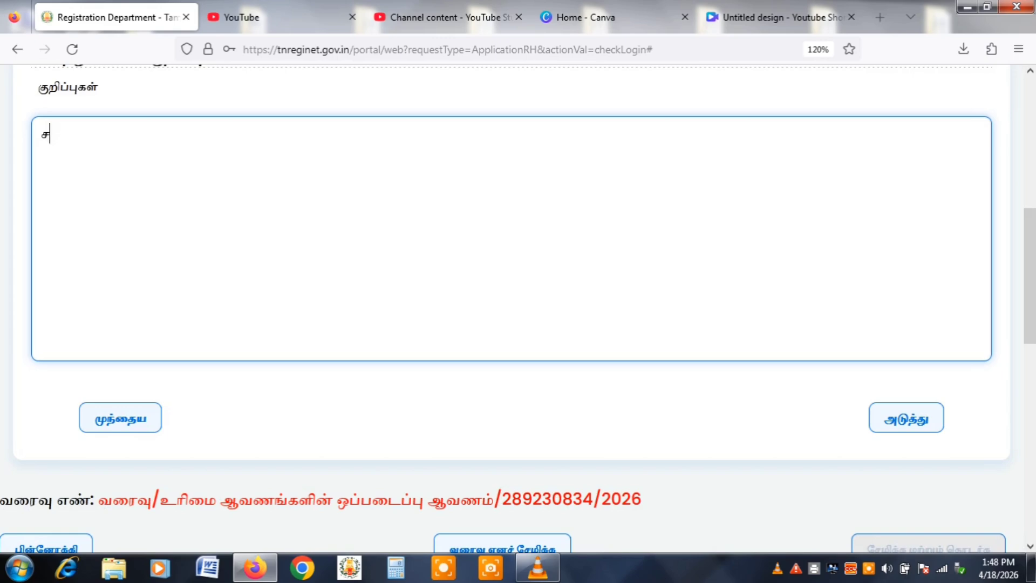
pyautogui.write('ர்வே 100/1எ')
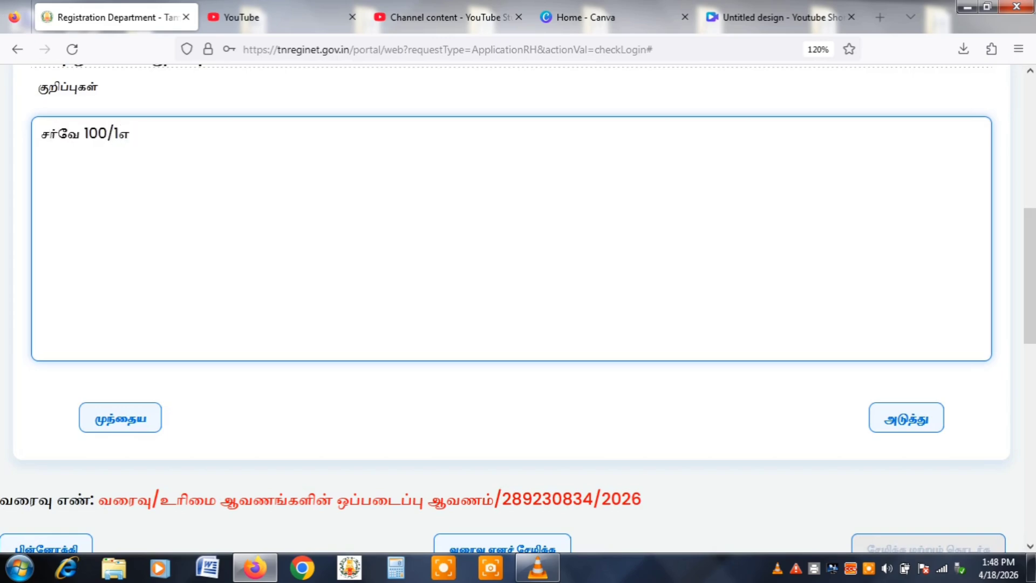
pyautogui.write(' 0.45.0ல் 0')
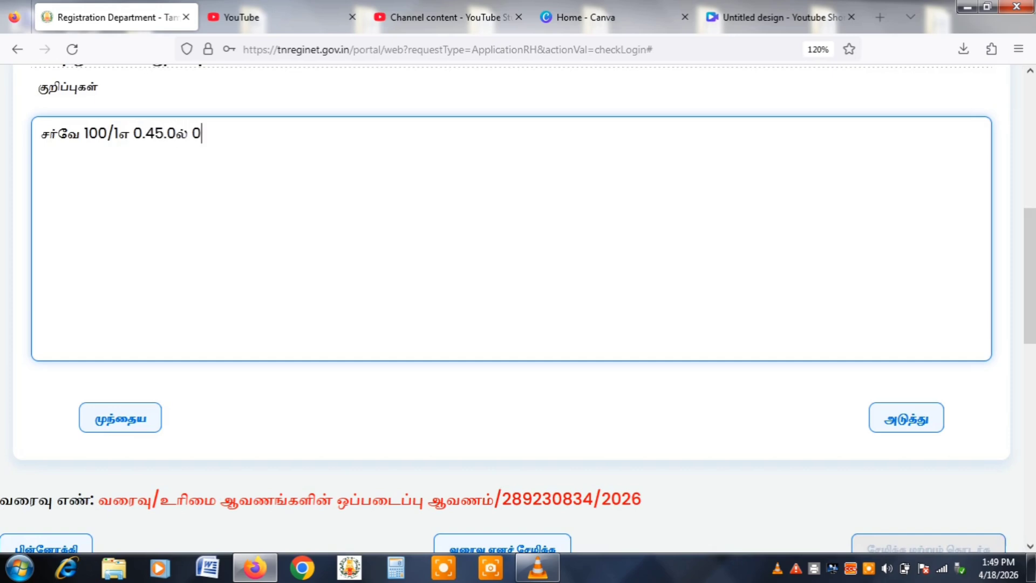
pyautogui.write('.04.0 ஏர்ஸ்')
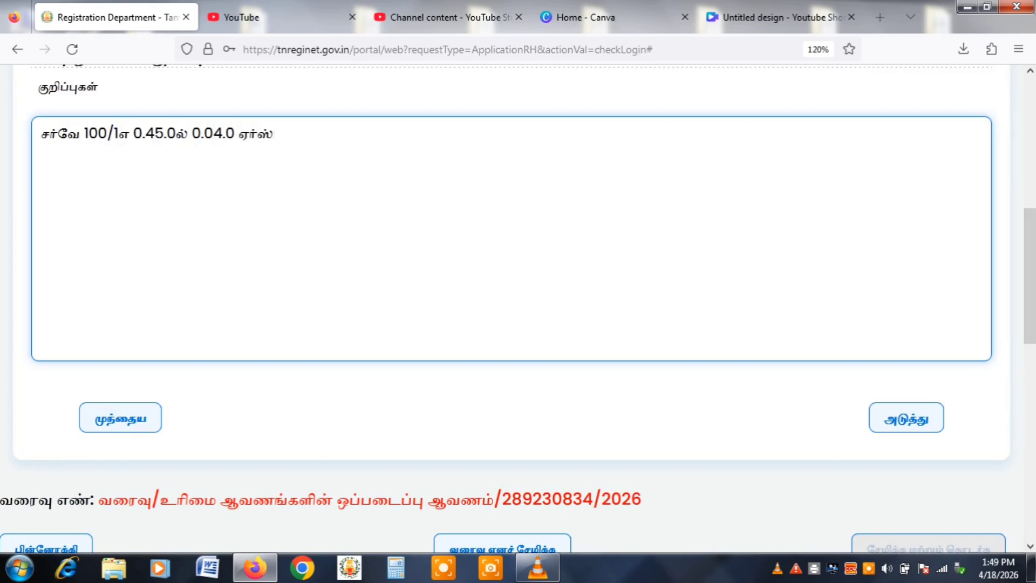
# Continue past the optional சொத்து விவர இனங்கள் tab to the loan details.
pyautogui.scroll(-3, 518, 324)
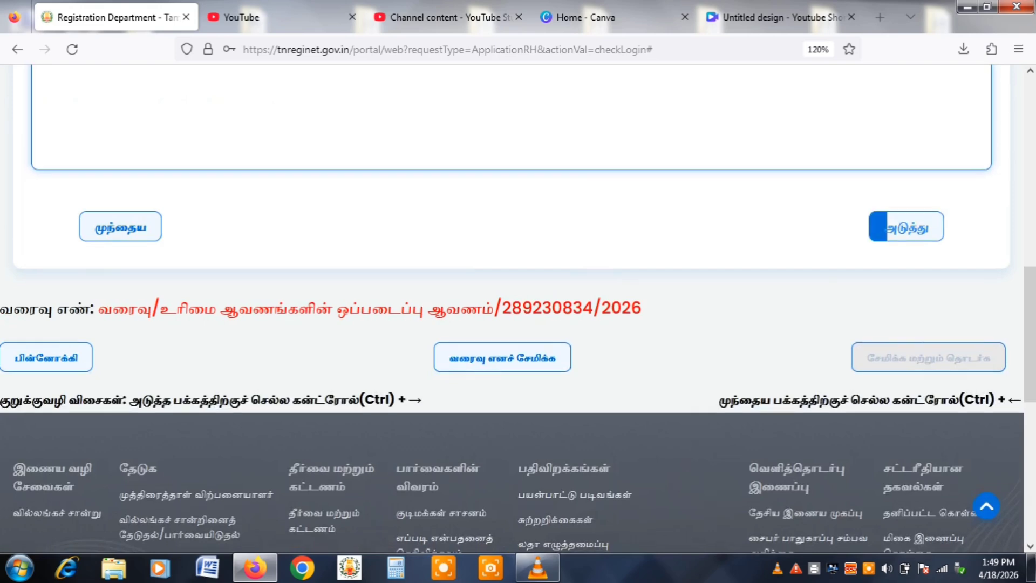
pyautogui.click(907, 229)
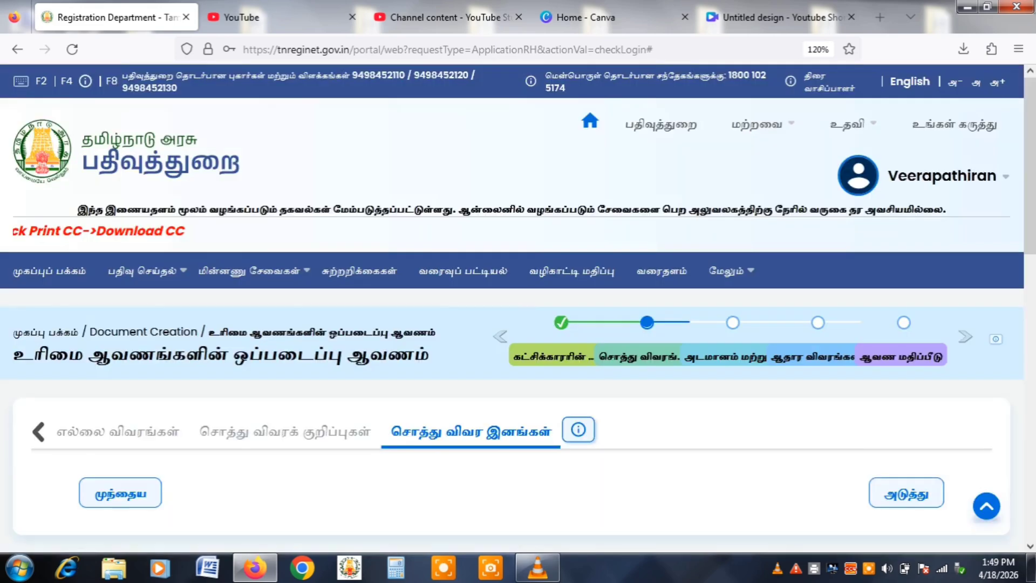
pyautogui.scroll(-7, 518, 308)
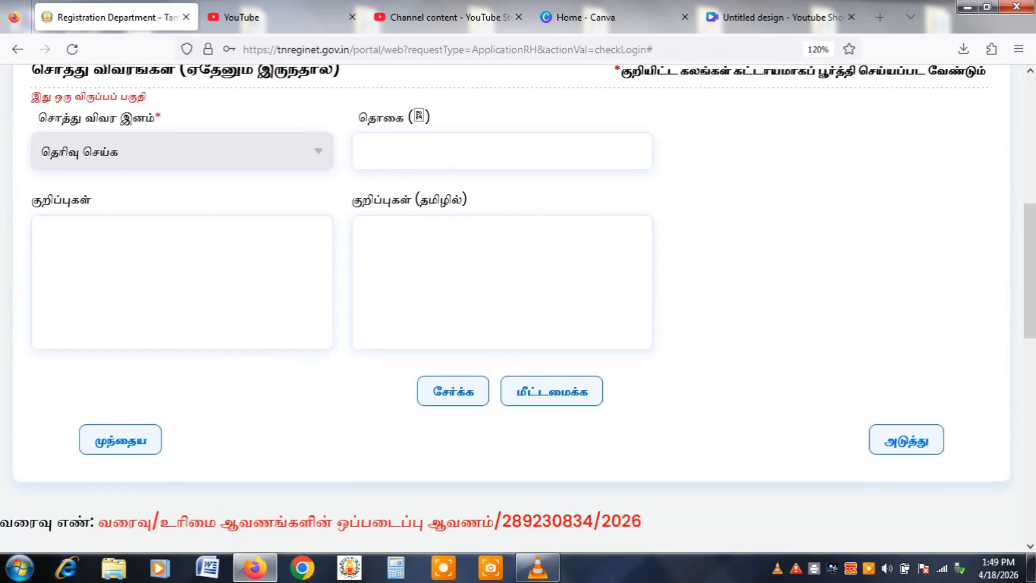
pyautogui.click(906, 439)
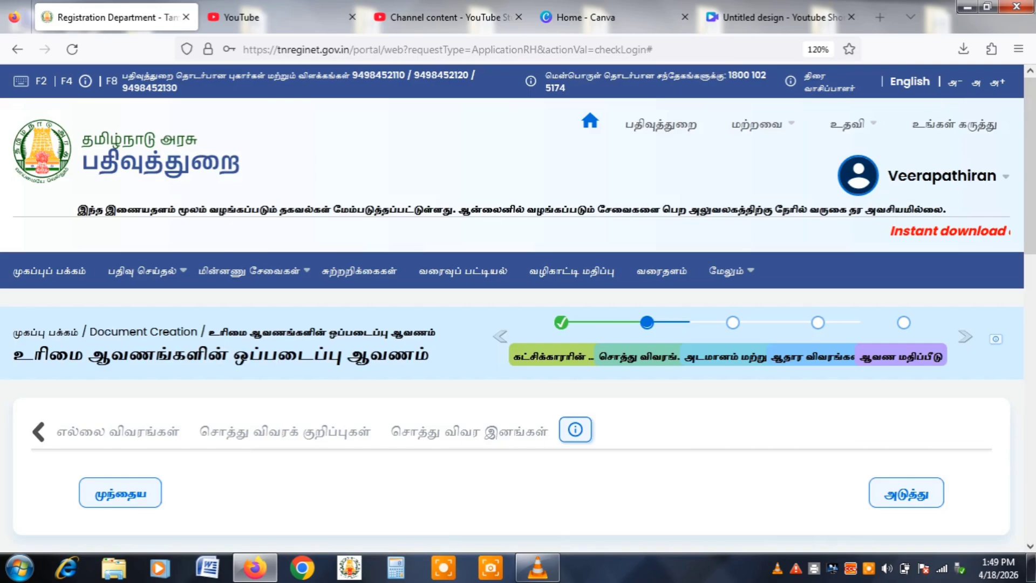
pyautogui.scroll(-8, 518, 307)
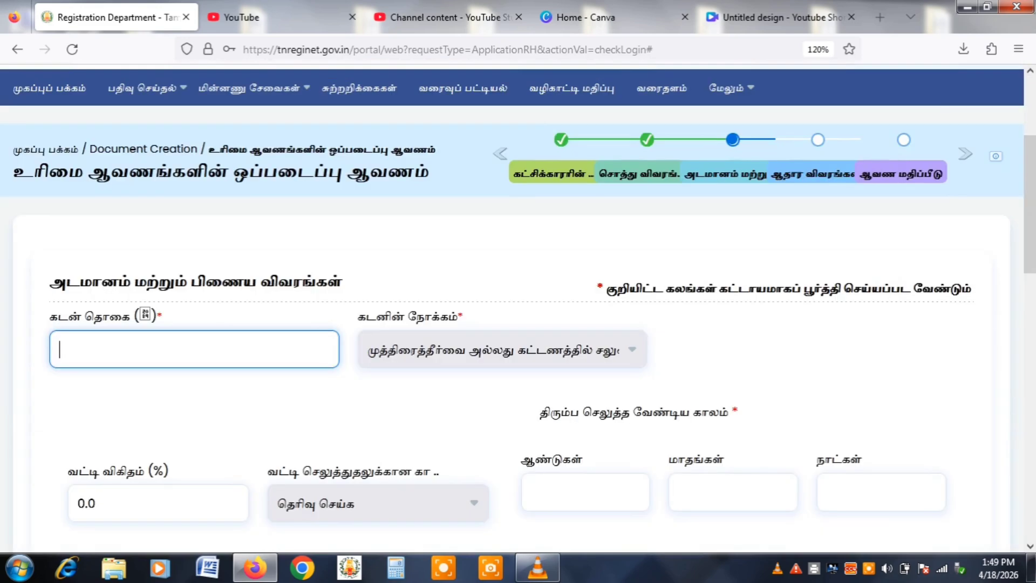
# Enter a loan amount of 500000 with Agricultural as the loan purpose.
pyautogui.write('500000')
pyautogui.click(502, 349)
pyautogui.press('Return')
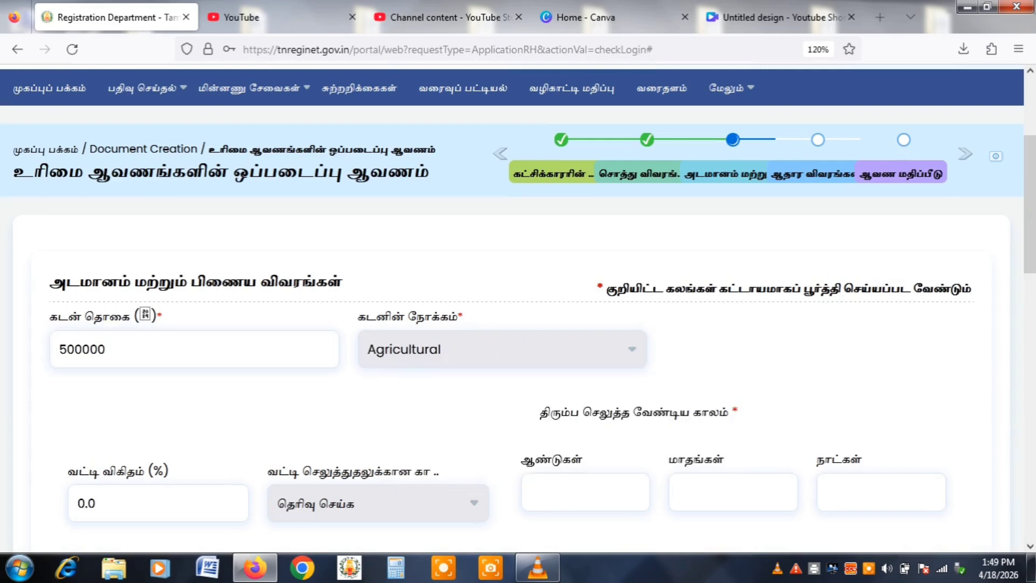
pyautogui.scroll(-6, 518, 310)
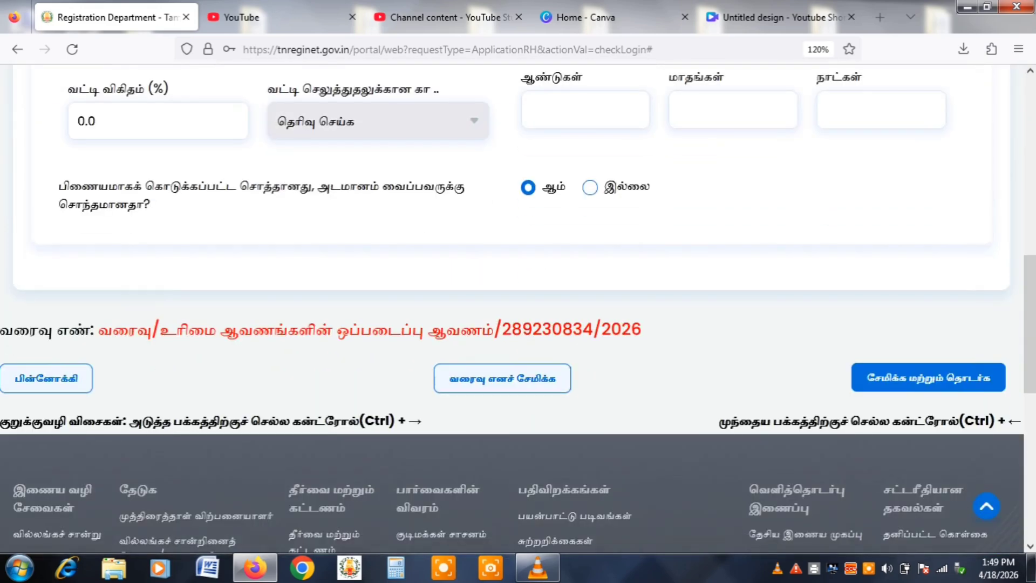
# Save the loan and Aadhaar details and advance to the fee valuation stage.
pyautogui.hotkey('ctrl', 'Right')
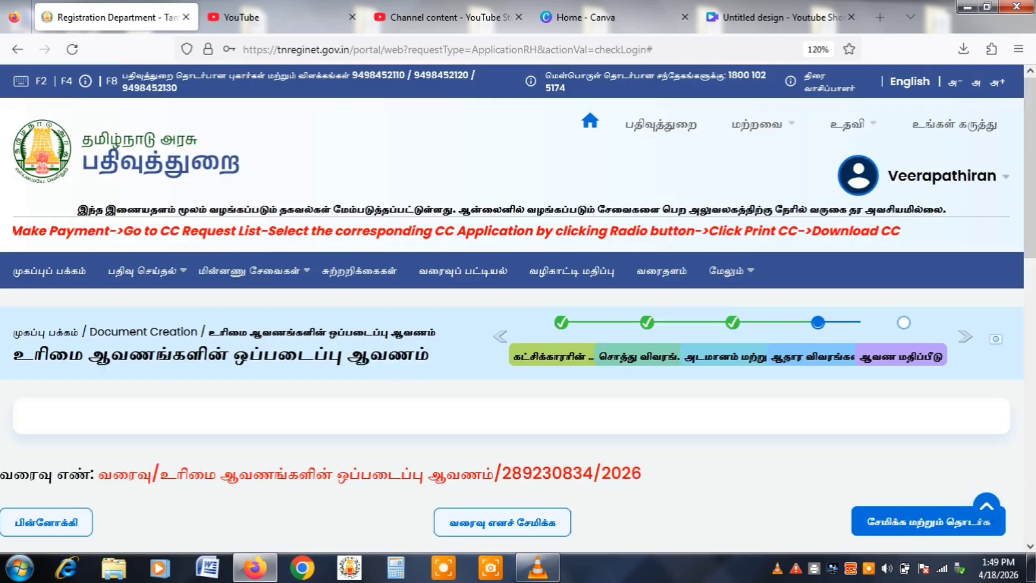
pyautogui.scroll(-7, 518, 307)
pyautogui.scroll(-14, 518, 308)
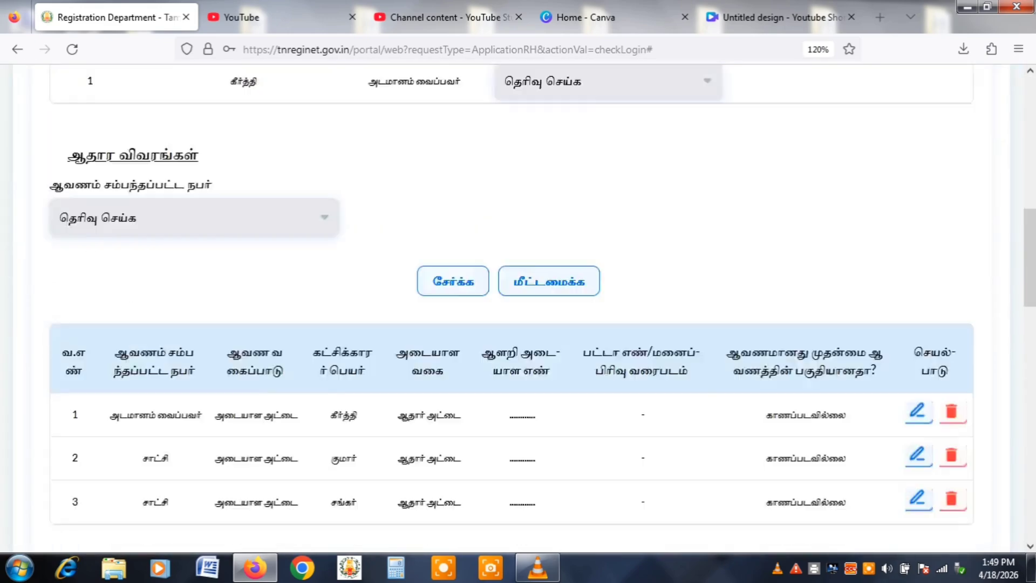
pyautogui.scroll(-1, 518, 307)
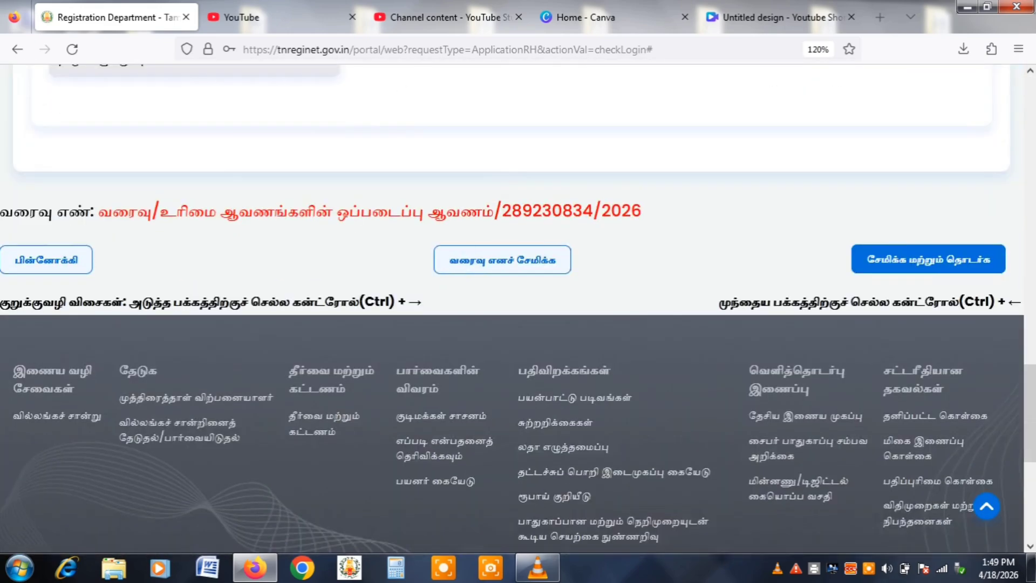
pyautogui.click(928, 259)
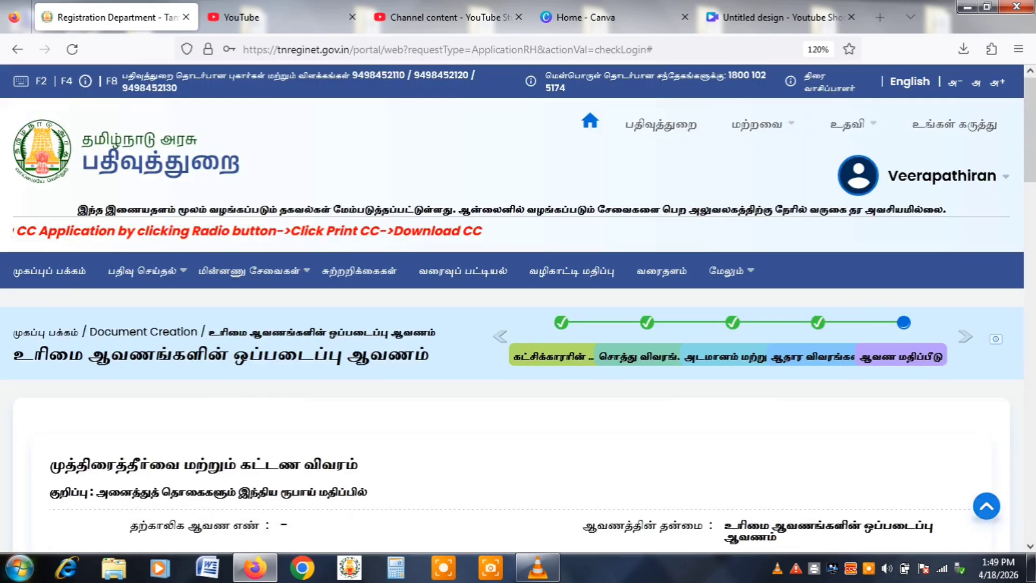
# Review the 5,310 fee total and generate the draft deed summary with its TP number.
pyautogui.scroll(-5, 518, 308)
pyautogui.scroll(-3, 518, 308)
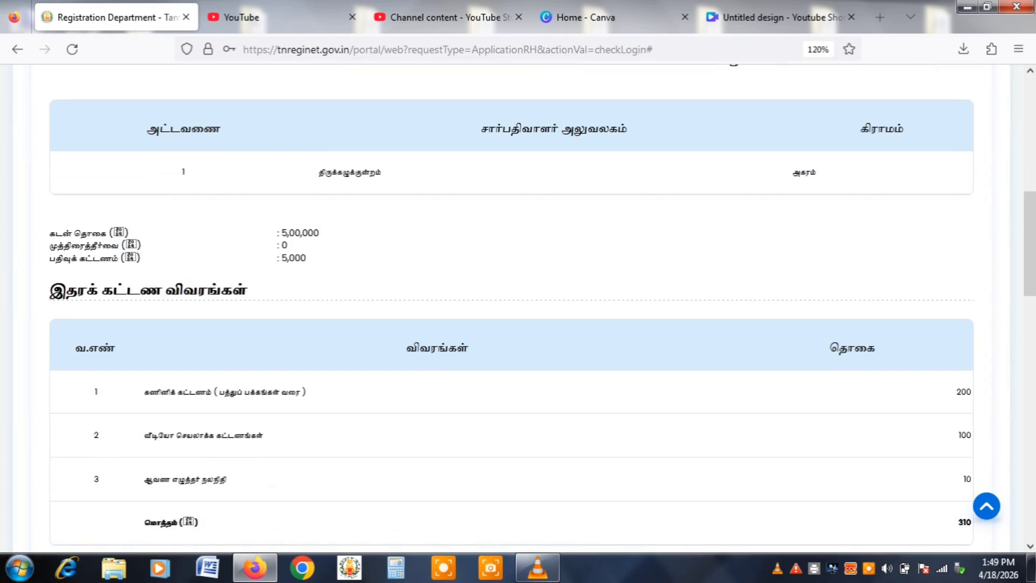
pyautogui.scroll(-2, 518, 307)
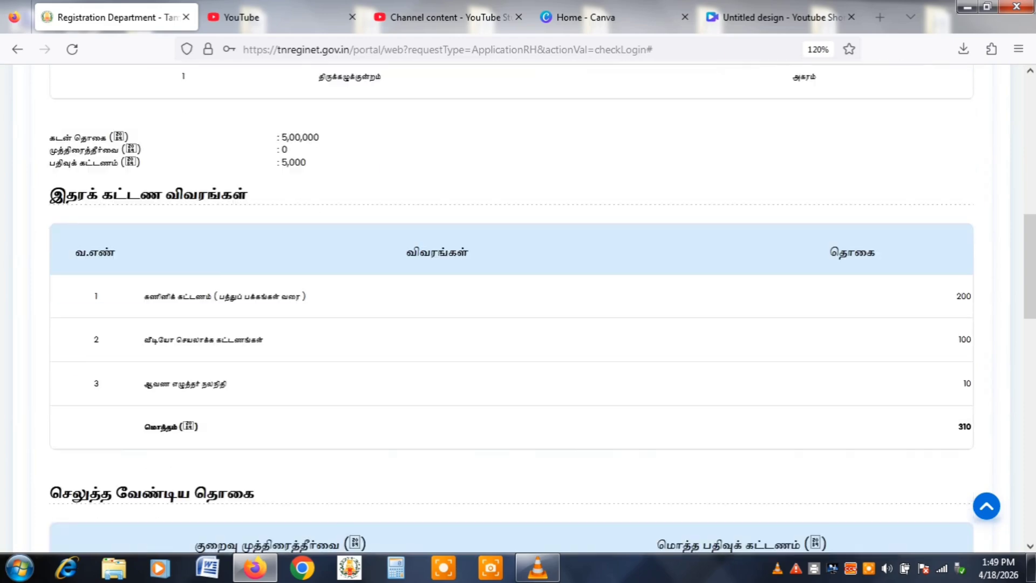
pyautogui.scroll(-8, 518, 307)
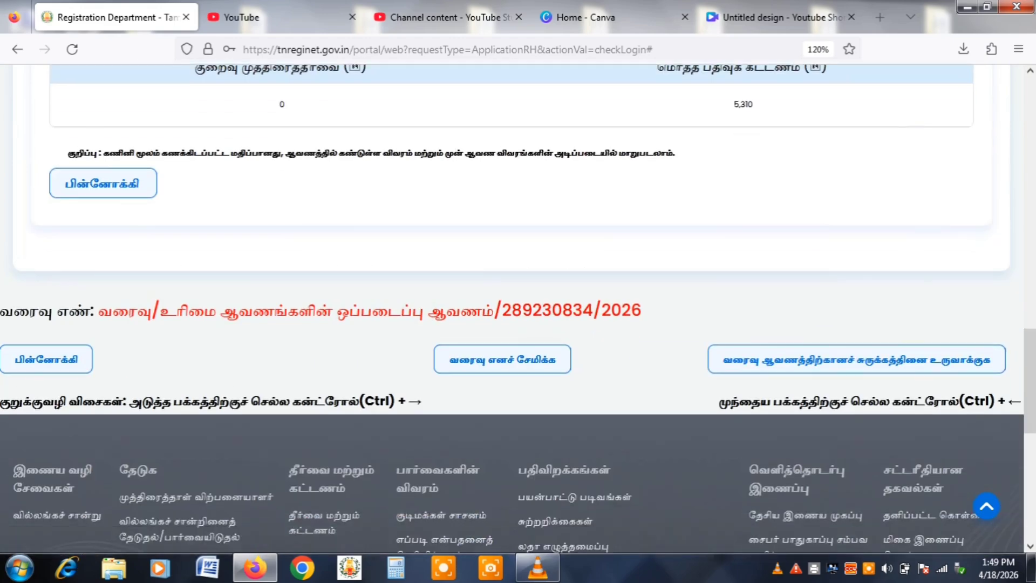
pyautogui.click(857, 359)
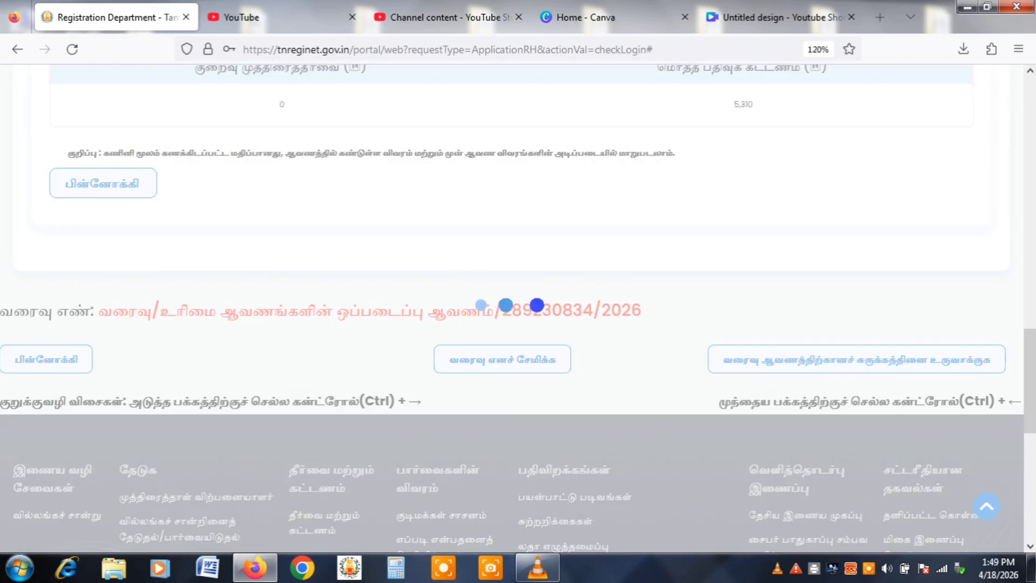
pyautogui.scroll(-7, 518, 307)
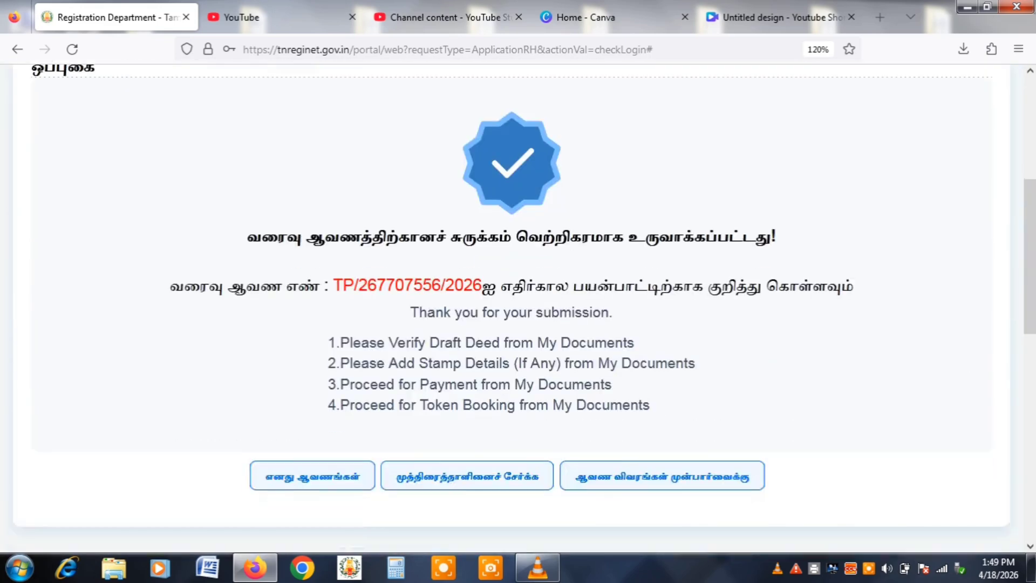
pyautogui.click(537, 568)
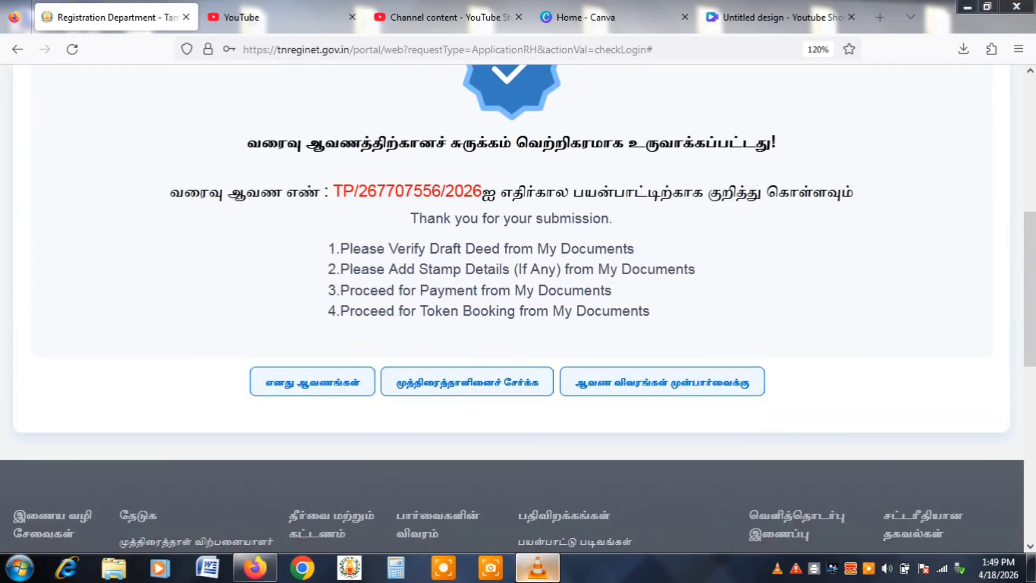